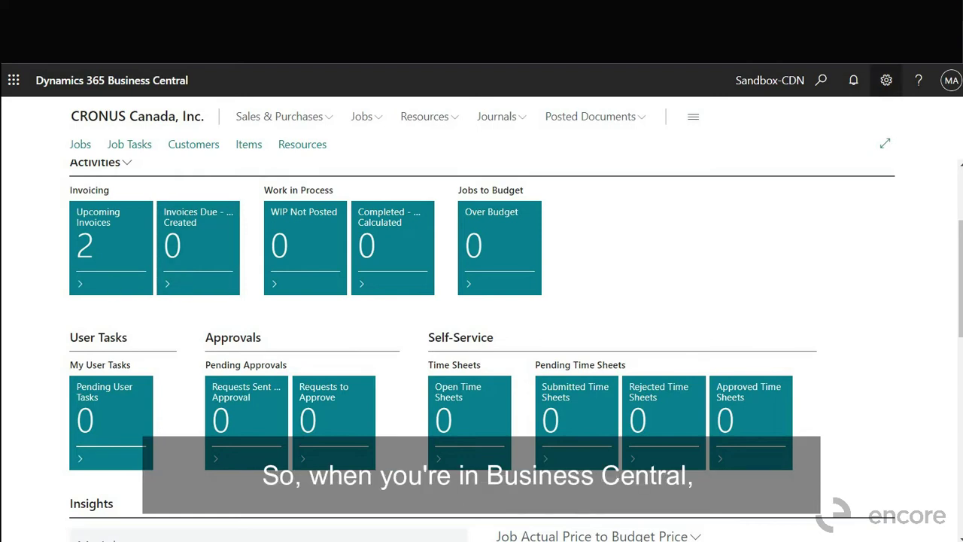
click(886, 80)
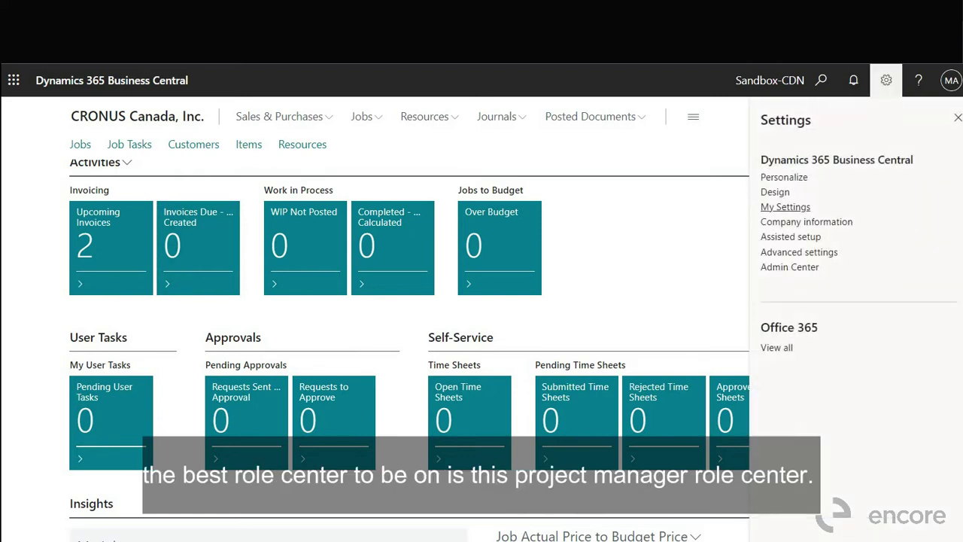
click(785, 206)
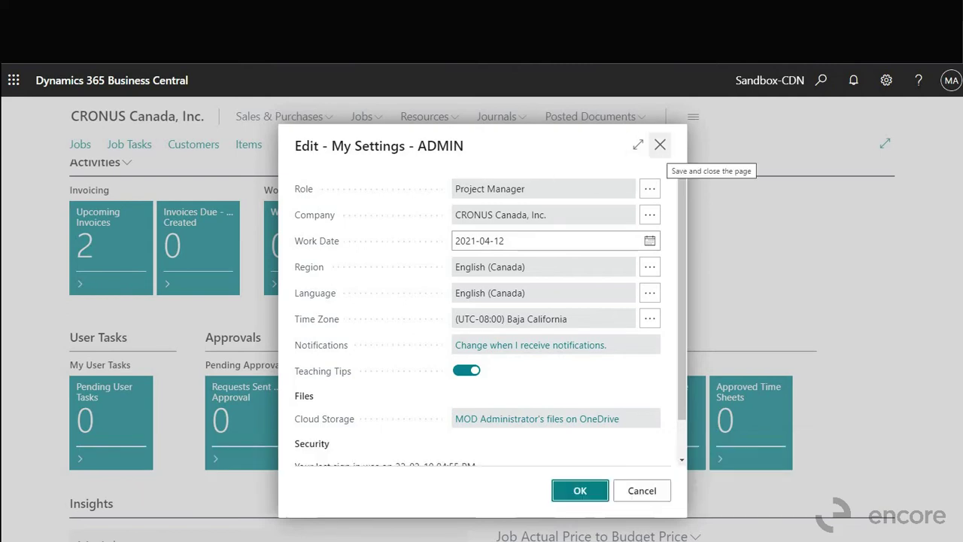
click(660, 144)
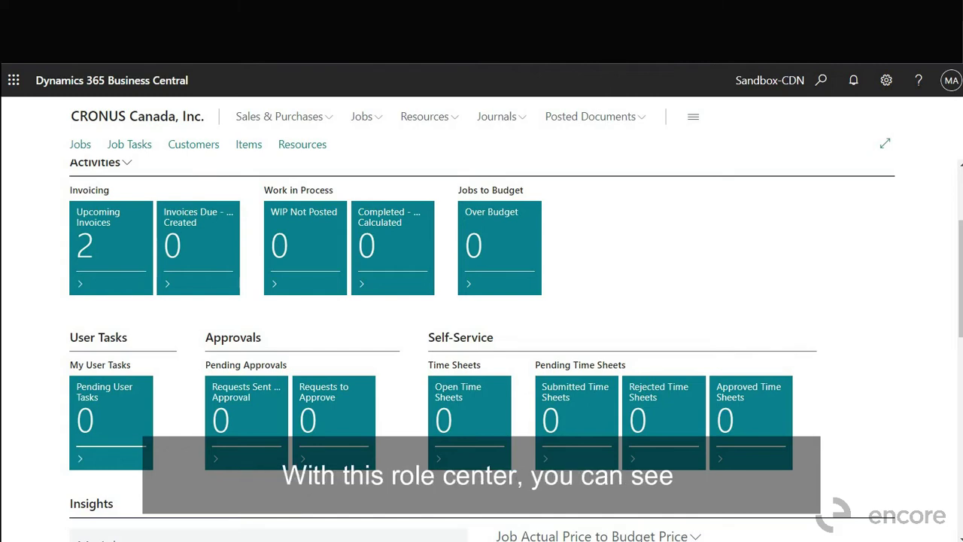
scroll(482, 350, up, 3)
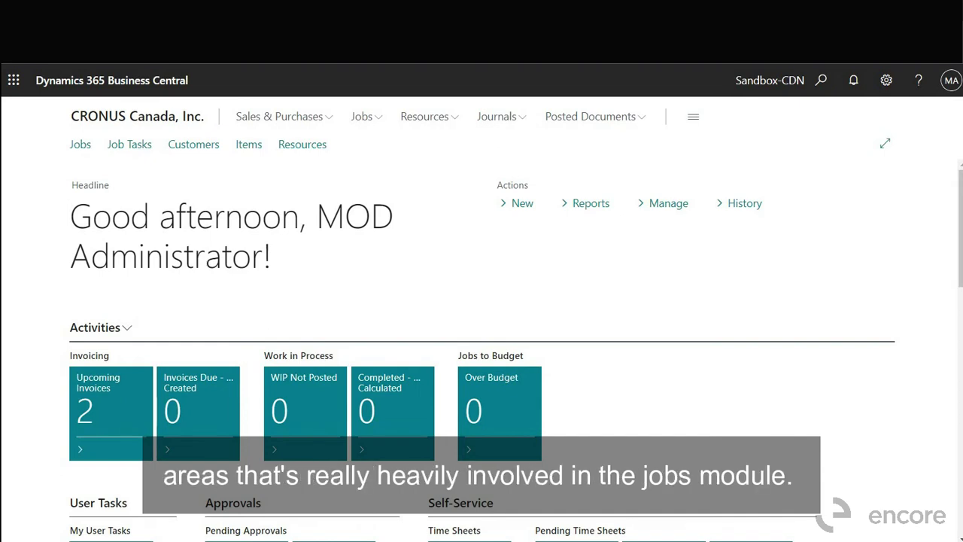
scroll(481, 354, down, 3)
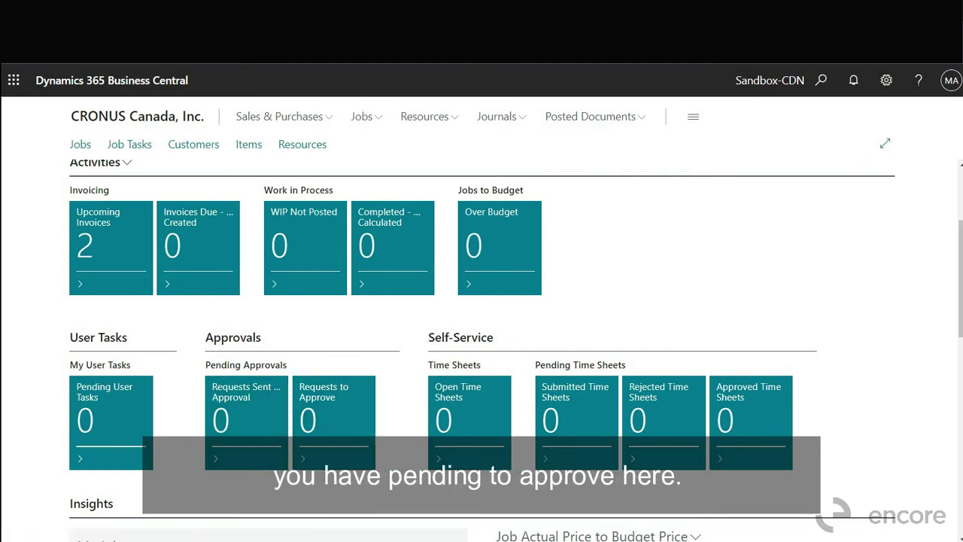
scroll(481, 339, down, 3)
scroll(481, 339, up, 5)
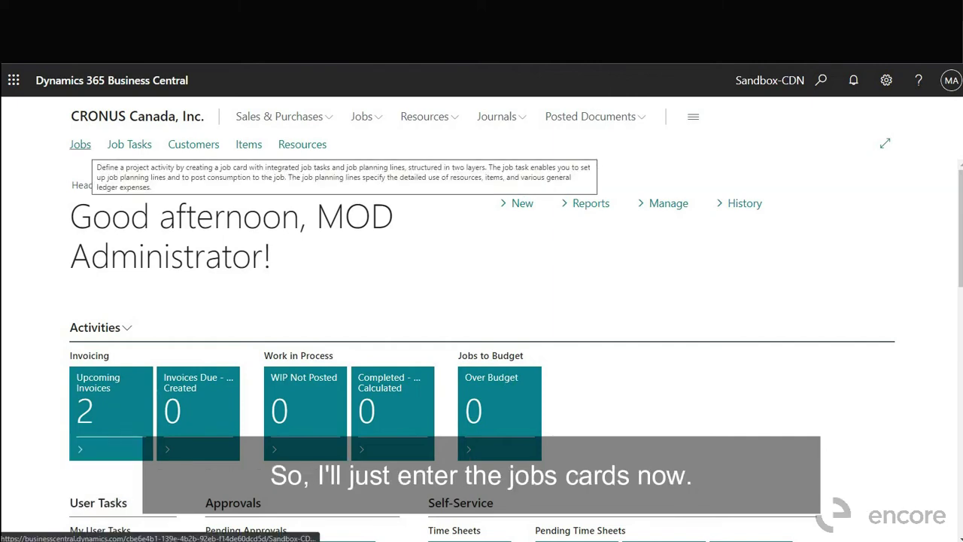
- Open the Jobs list and select the fixed-fee highway improvement job J00020
click(80, 144)
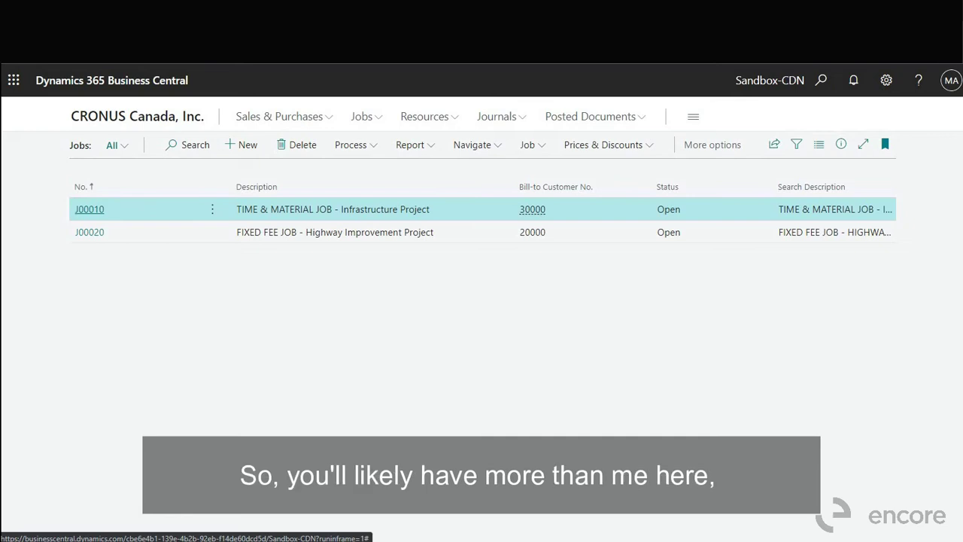
click(150, 232)
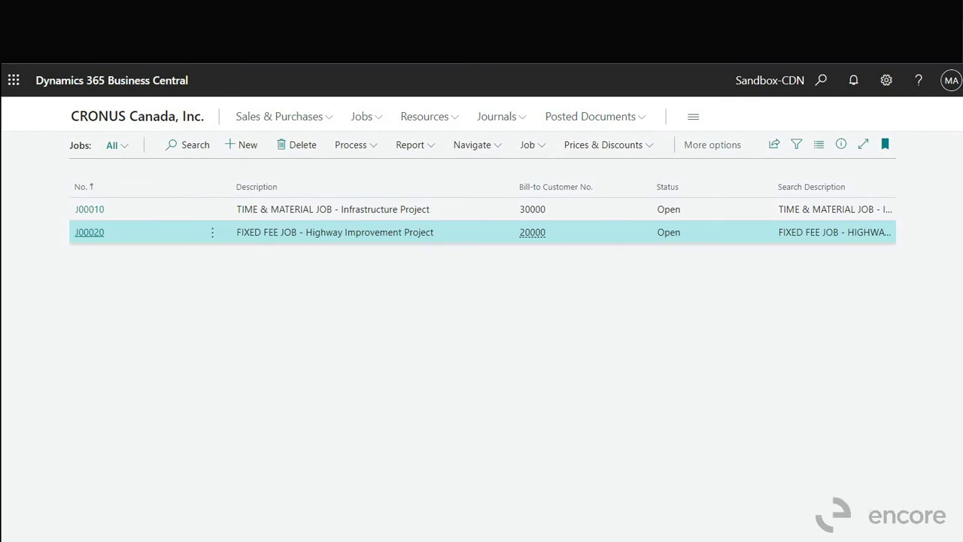
- Open the J00010 Infrastructure Project job card and reveal the remaining General contact and address fields
click(89, 209)
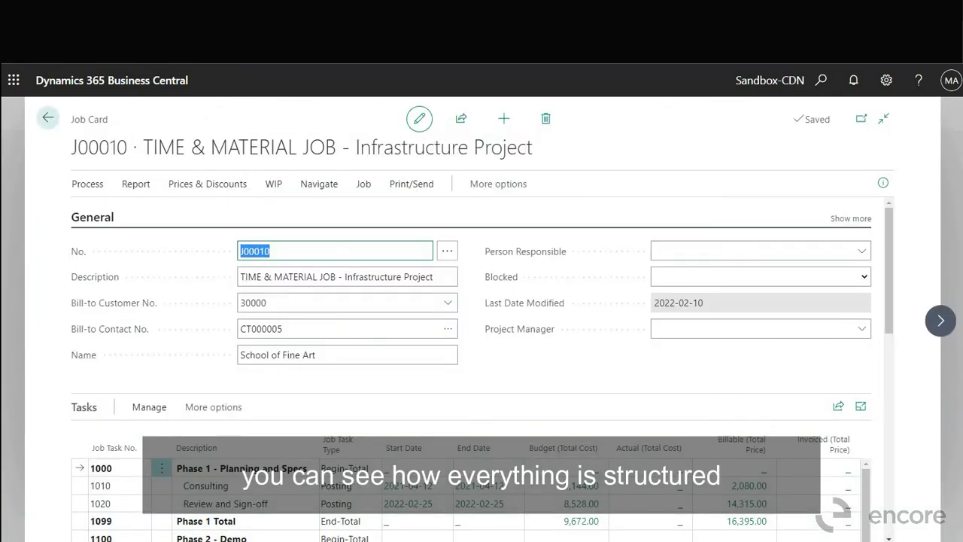
scroll(396, 225, down, 1)
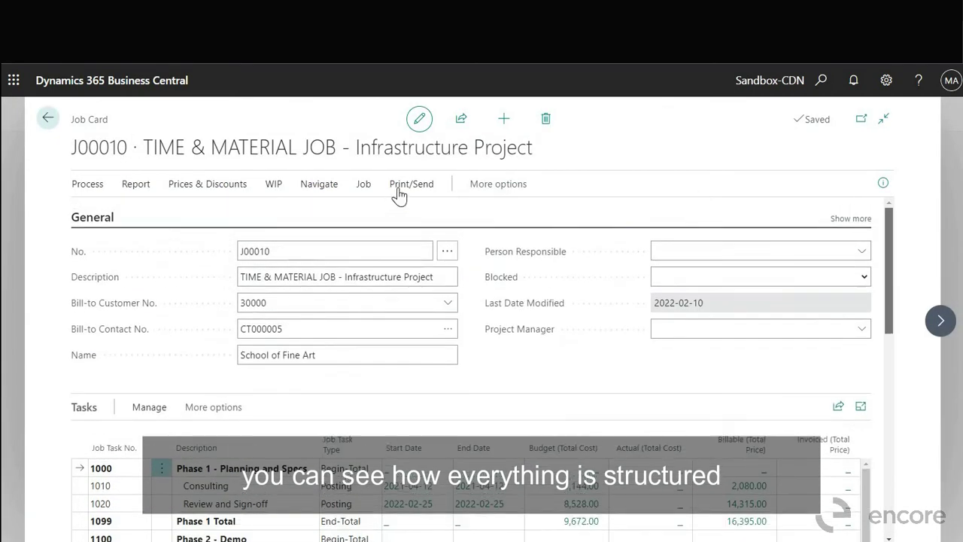
scroll(395, 210, up, 1)
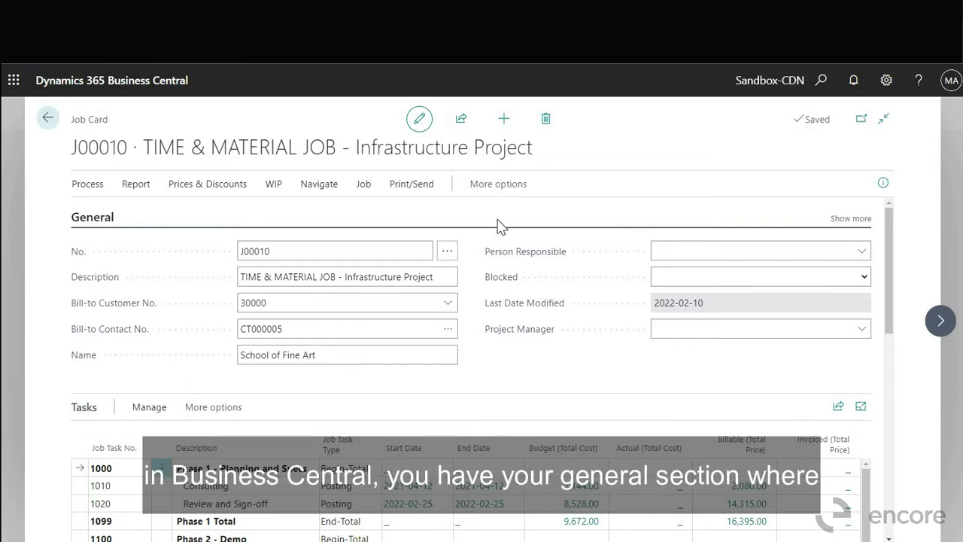
click(815, 251)
click(840, 222)
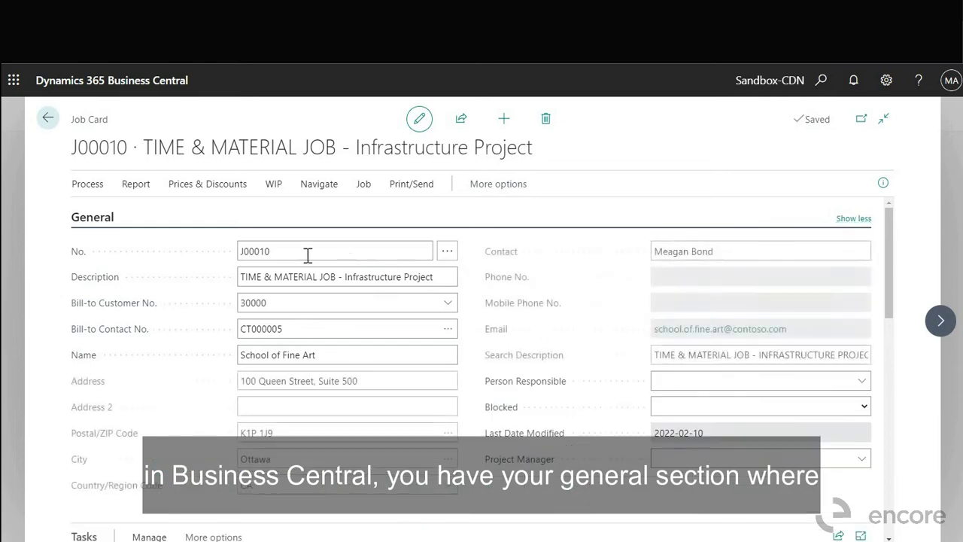
click(341, 256)
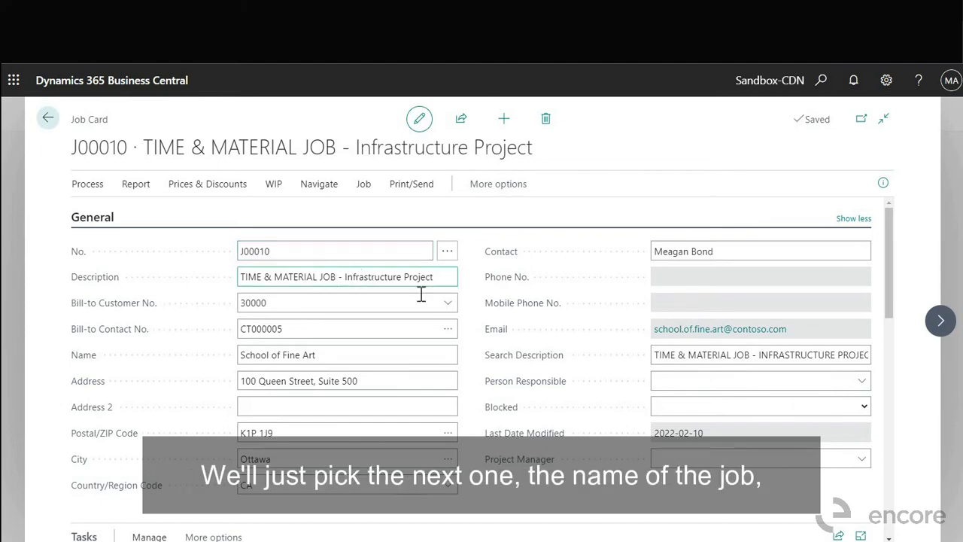
scroll(466, 323, down, 3)
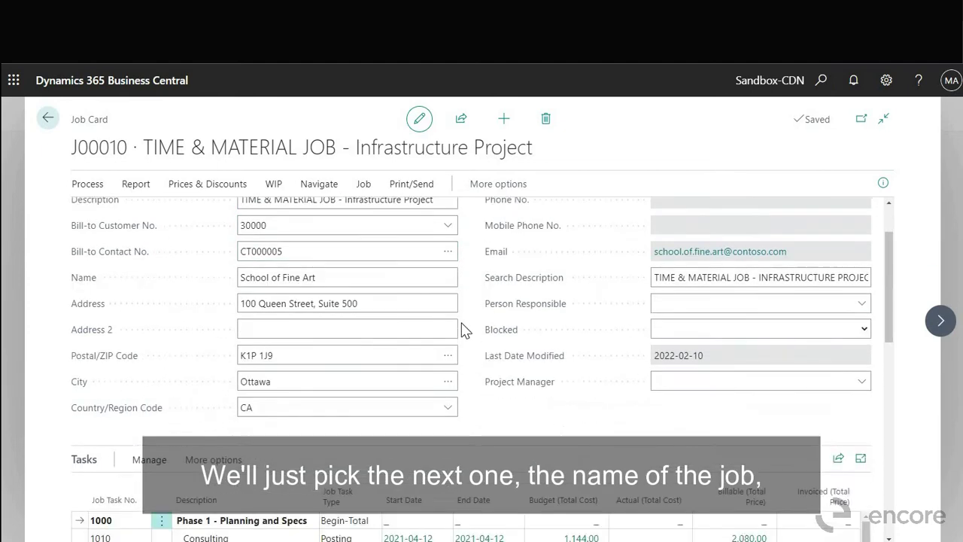
scroll(472, 315, up, 1)
scroll(472, 314, up, 1)
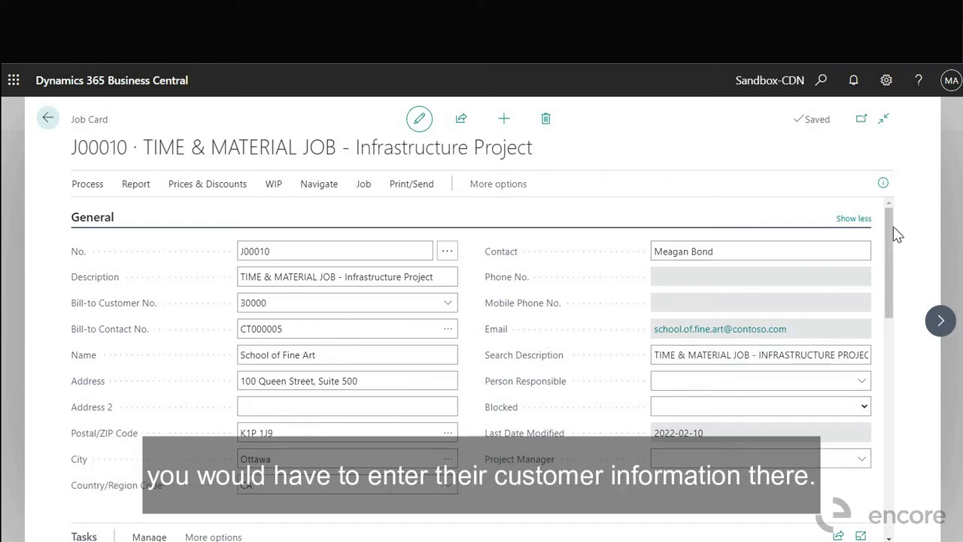
- Scroll to J00010's phased task lines and step through task 1000, Consulting, and Reclaim Bricks
scroll(884, 271, down, 1)
scroll(878, 286, down, 5)
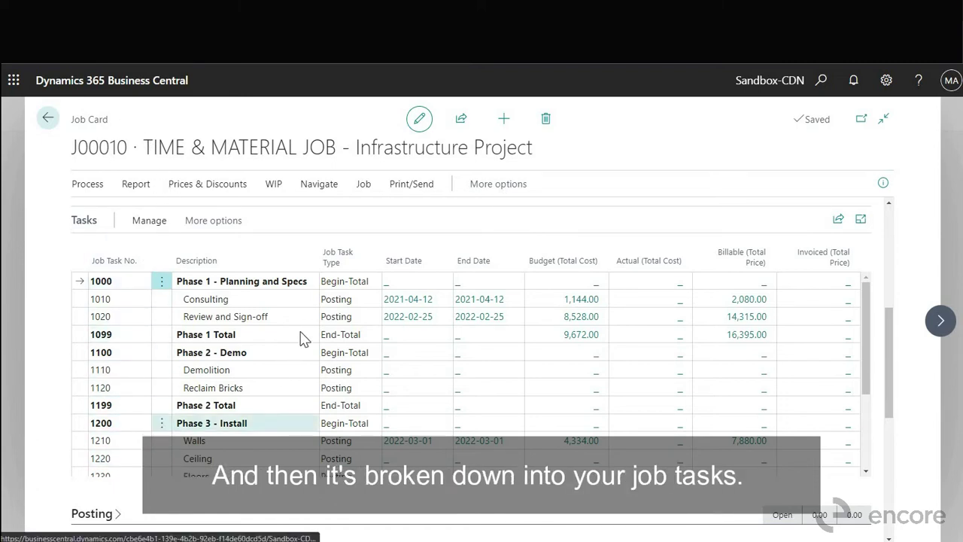
click(337, 287)
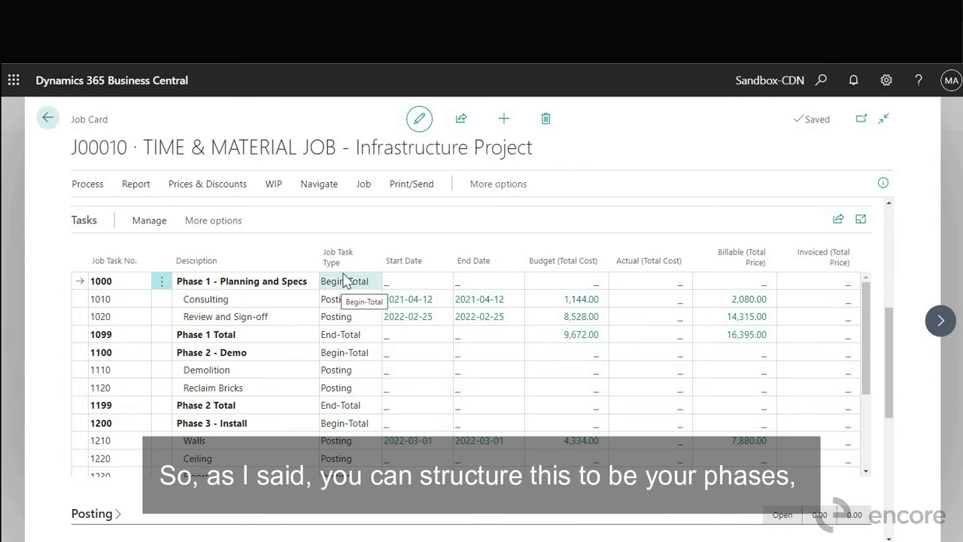
click(304, 301)
click(306, 388)
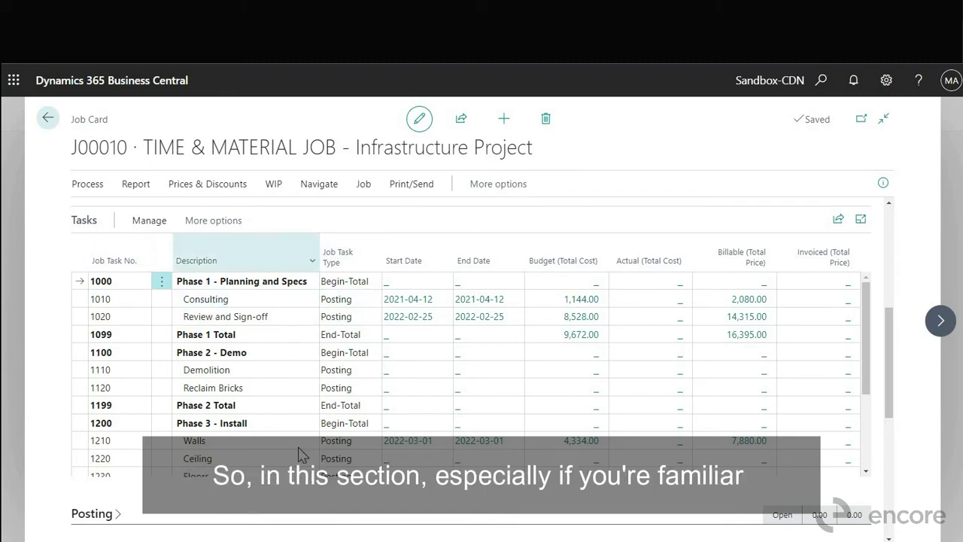
click(353, 299)
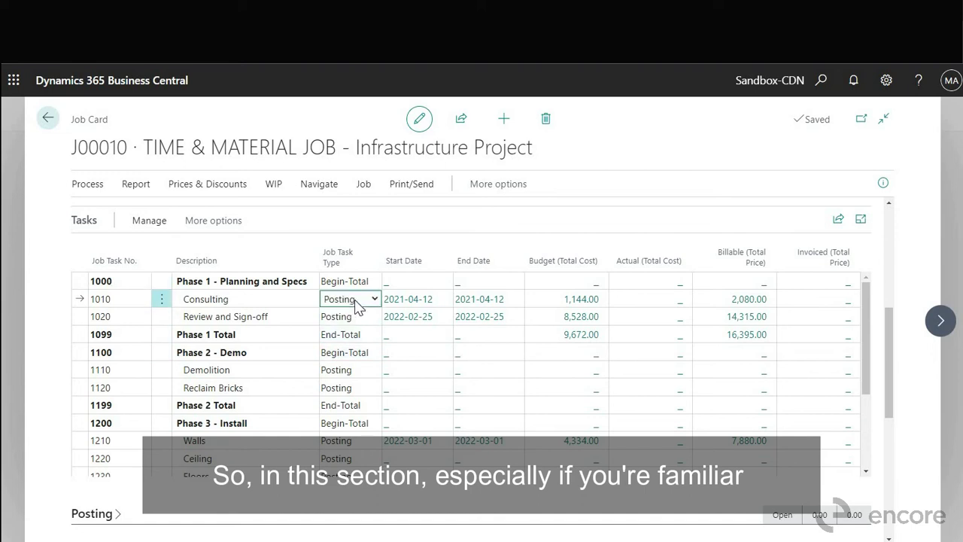
click(365, 303)
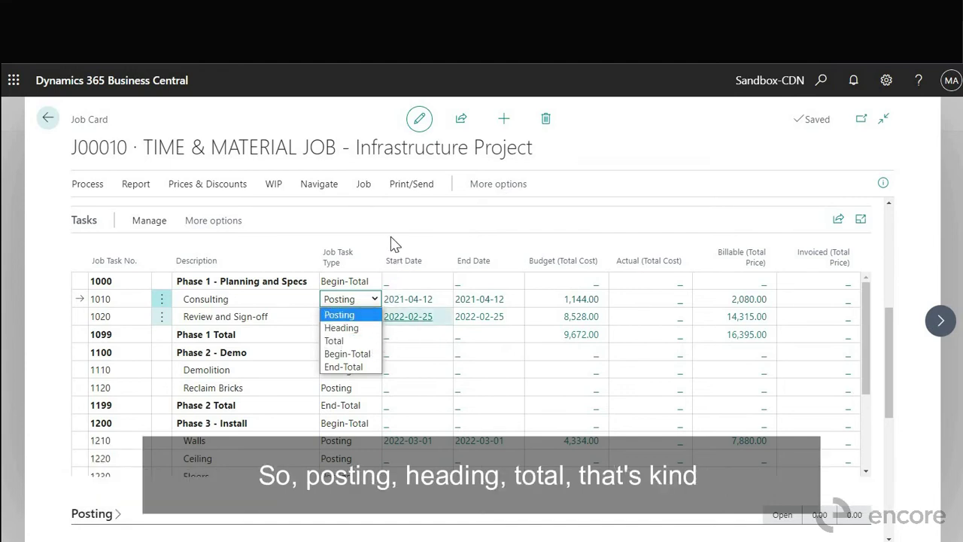
click(465, 226)
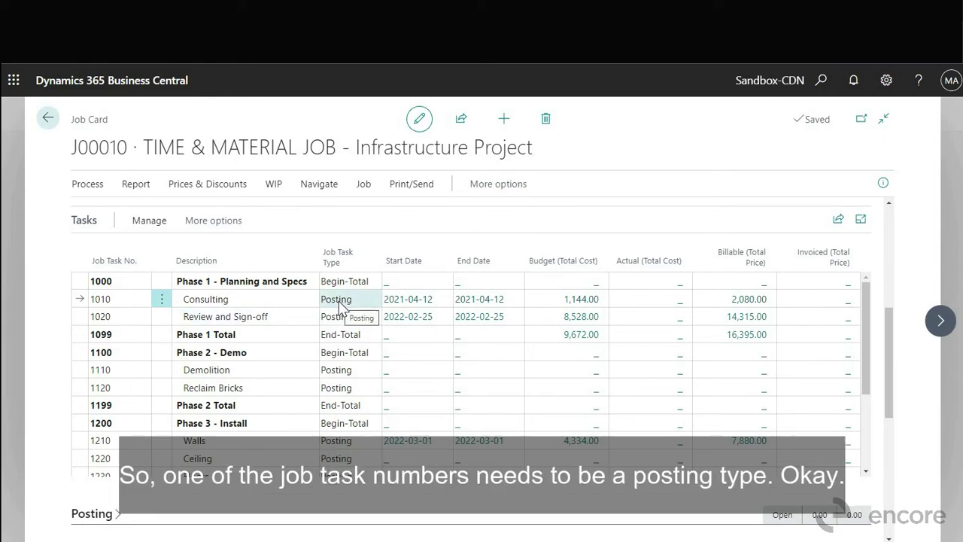
- Drill into task 1010 Consulting's 1,144.00 budget total cost to see its planning lines
click(263, 300)
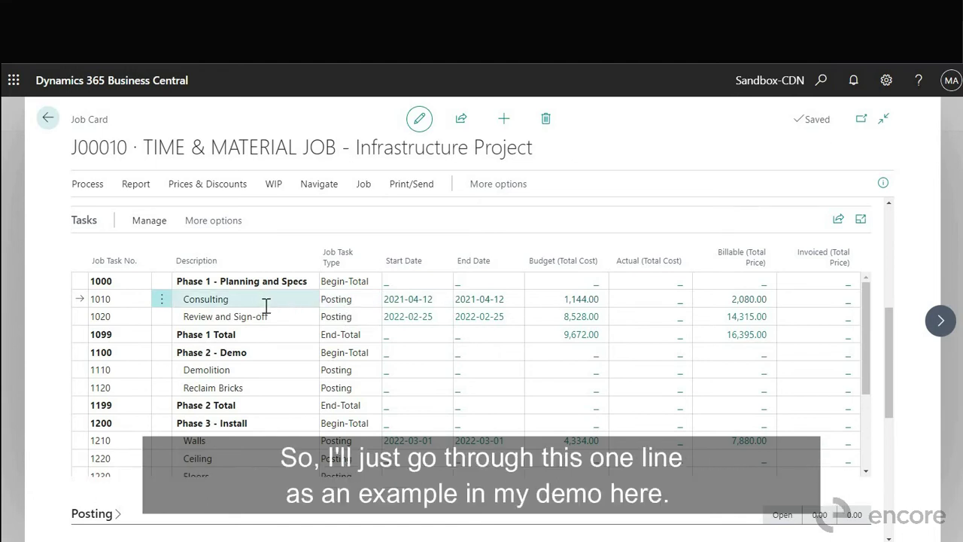
click(484, 302)
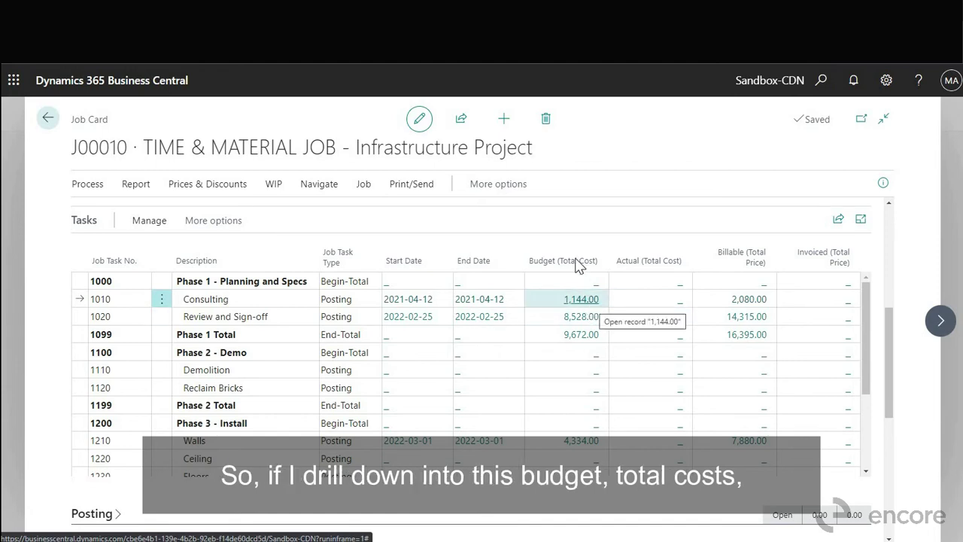
click(591, 302)
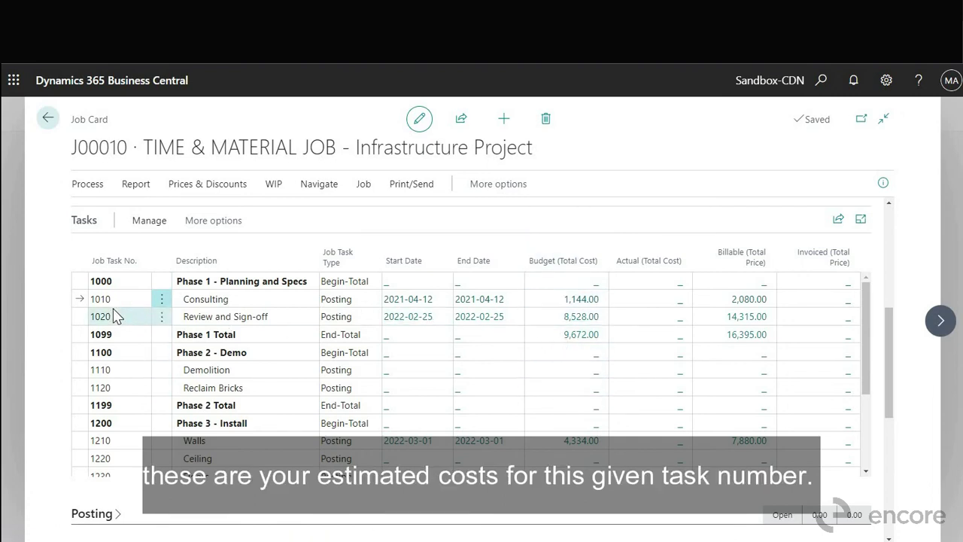
click(561, 300)
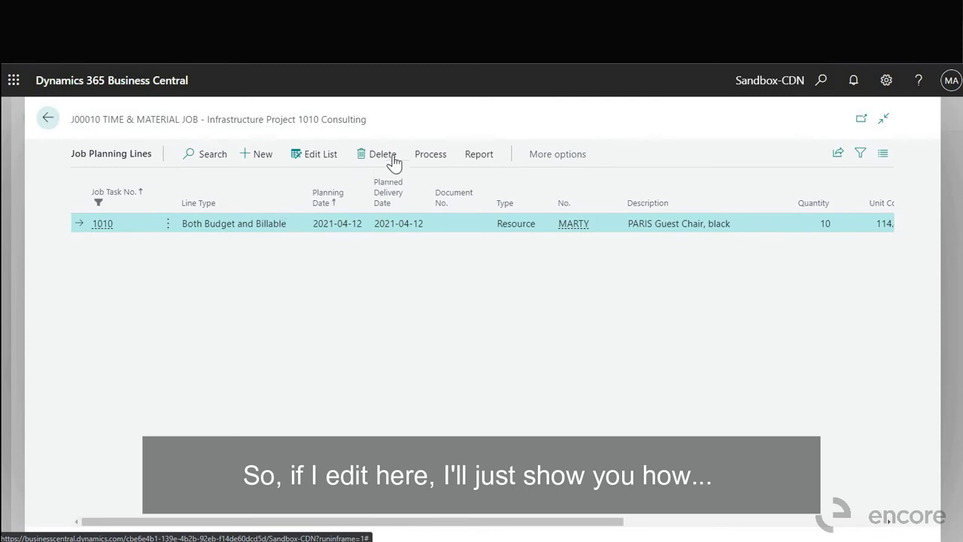
- Make task 1010's planning lines editable and review the Line Type options, keeping Both Budget and Billable
click(326, 160)
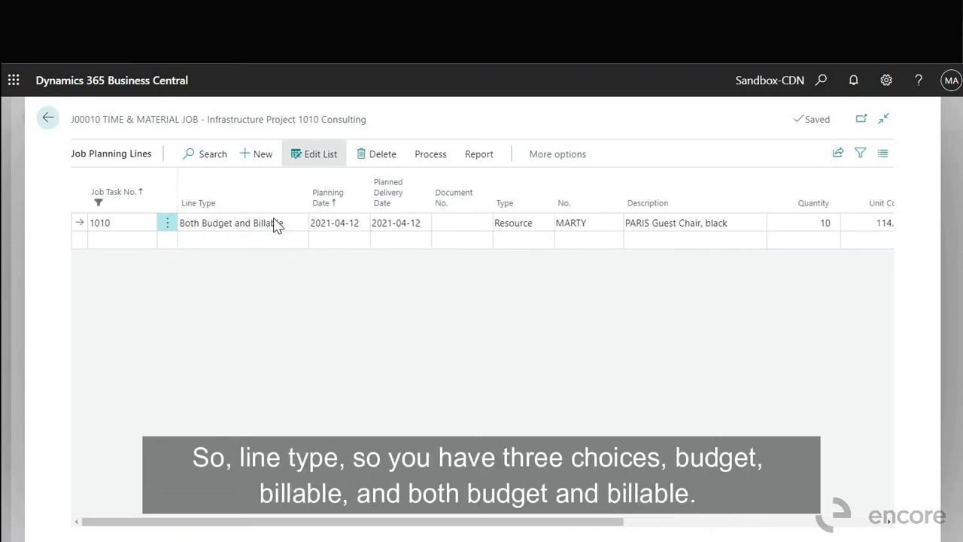
click(294, 235)
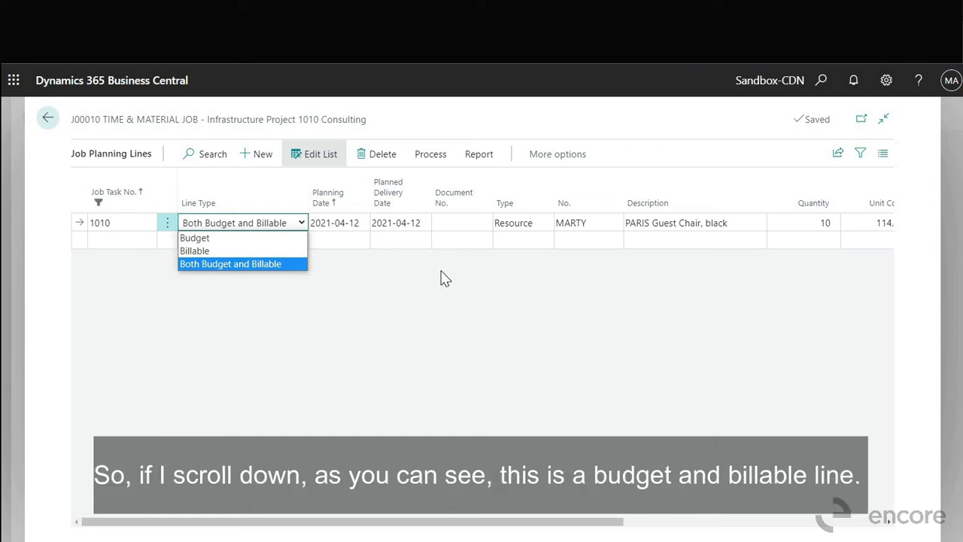
click(421, 310)
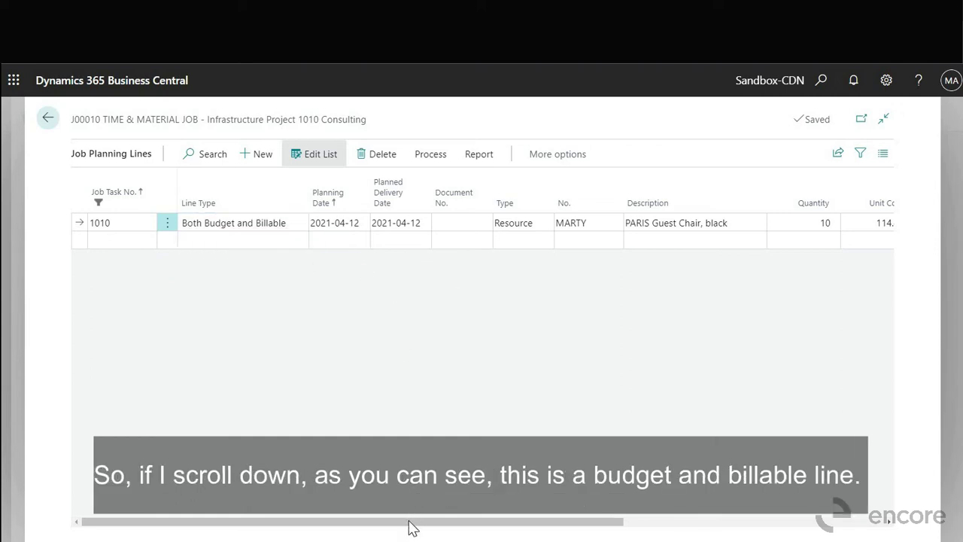
drag(425, 526, 429, 526)
click(249, 229)
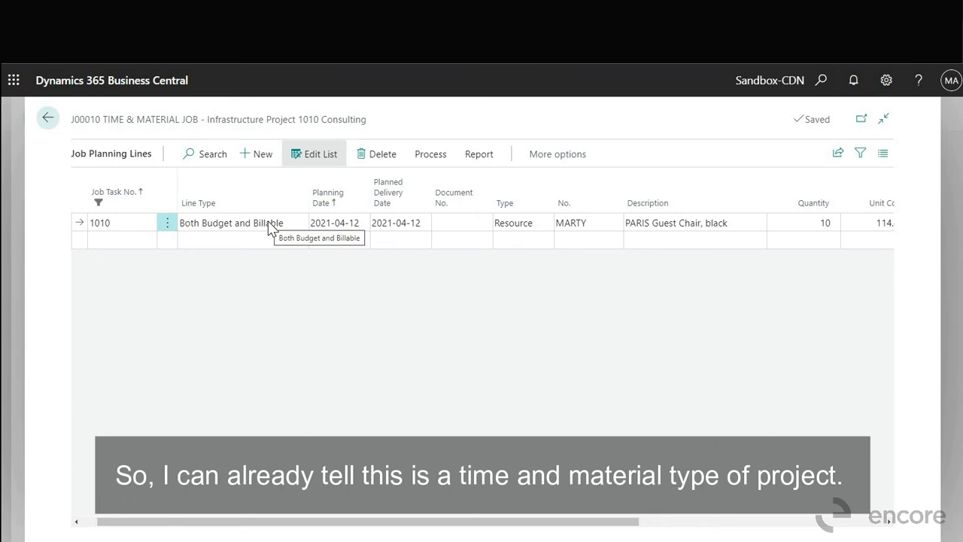
drag(607, 529, 683, 522)
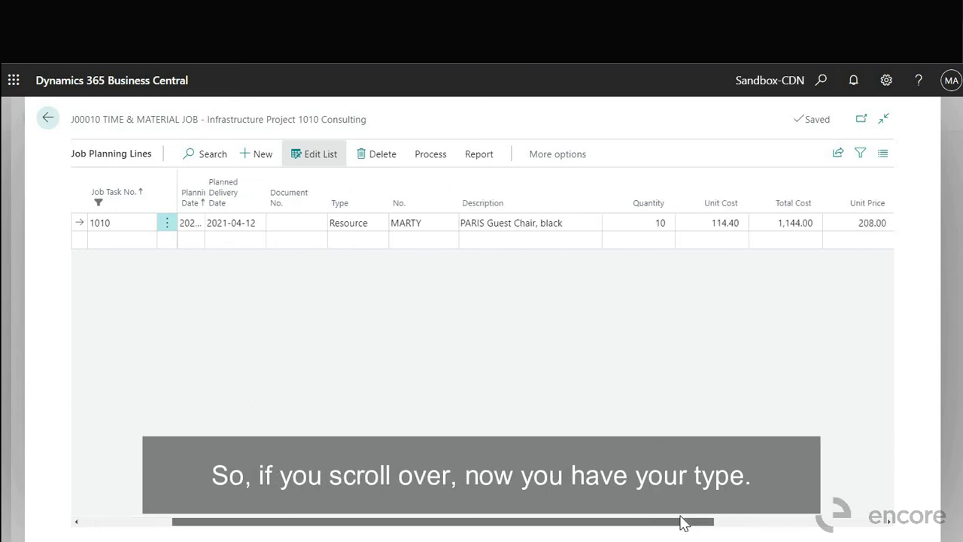
click(349, 224)
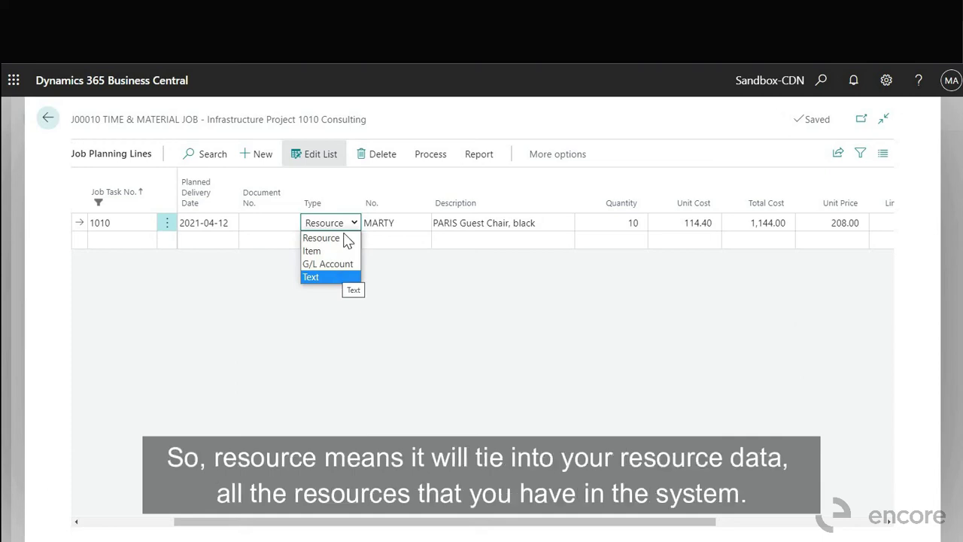
click(421, 223)
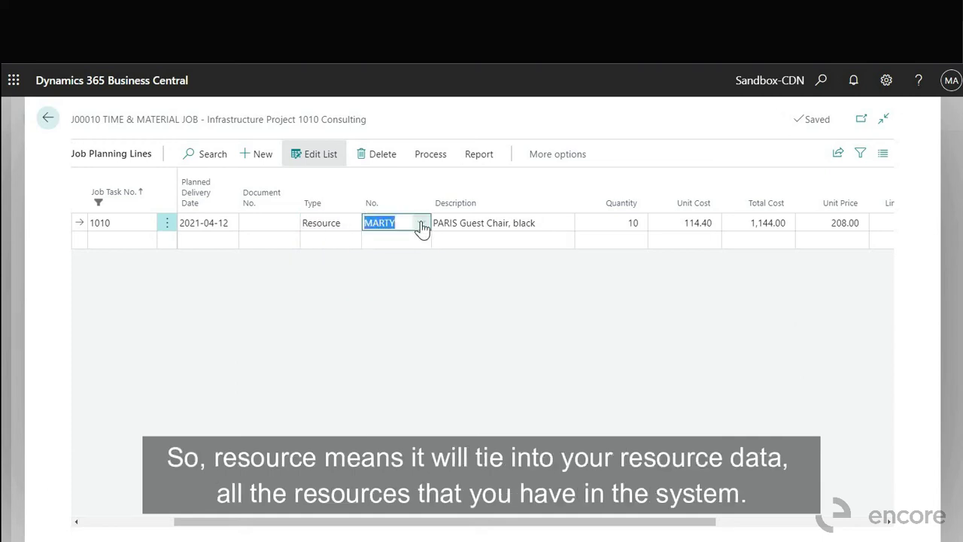
click(422, 224)
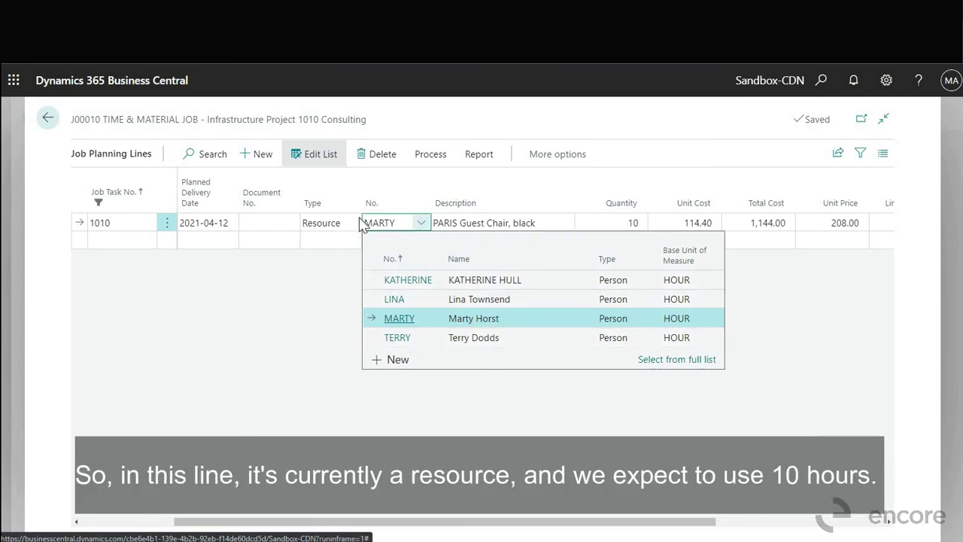
click(624, 227)
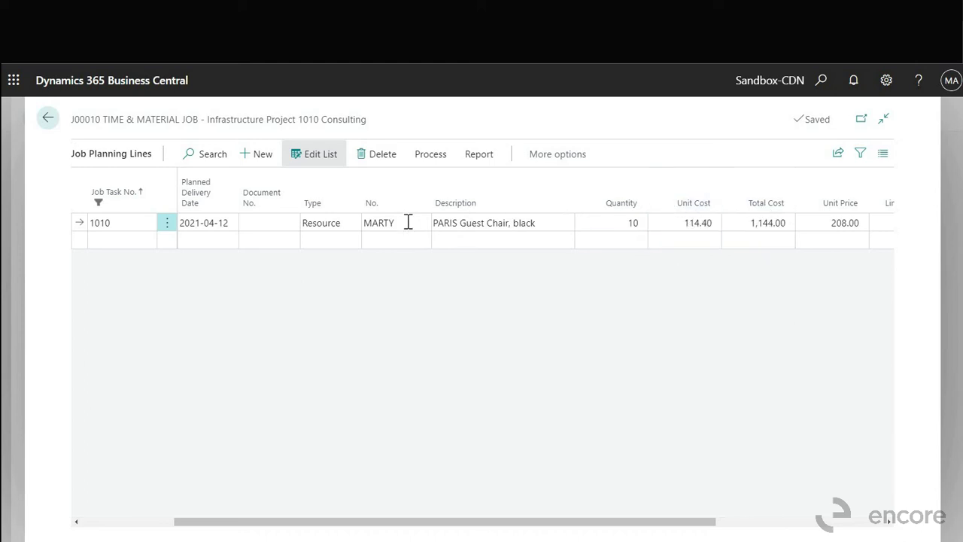
click(353, 223)
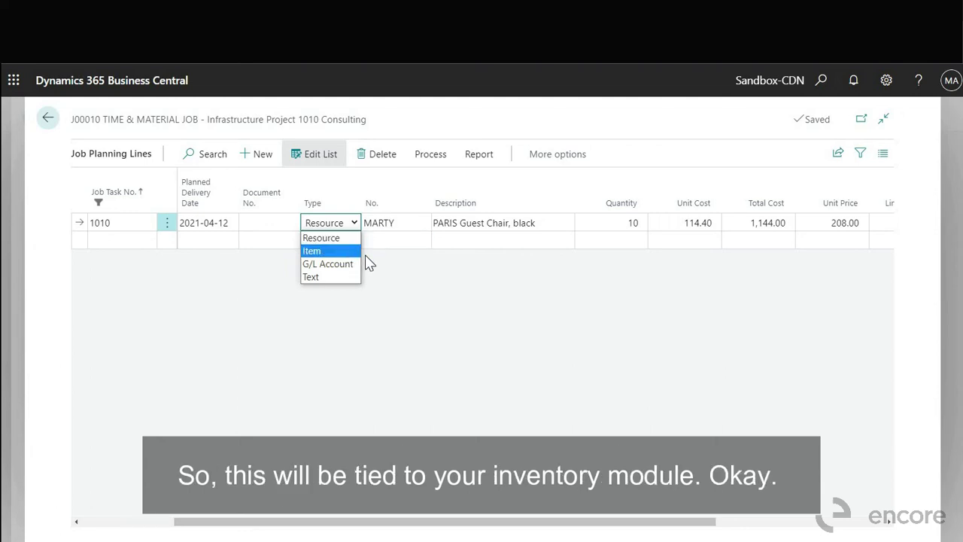
click(577, 266)
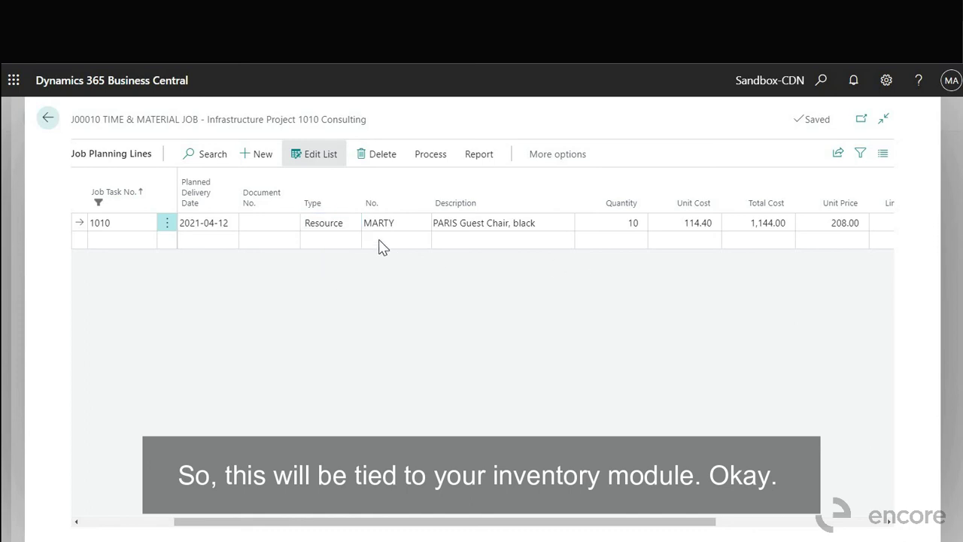
click(354, 224)
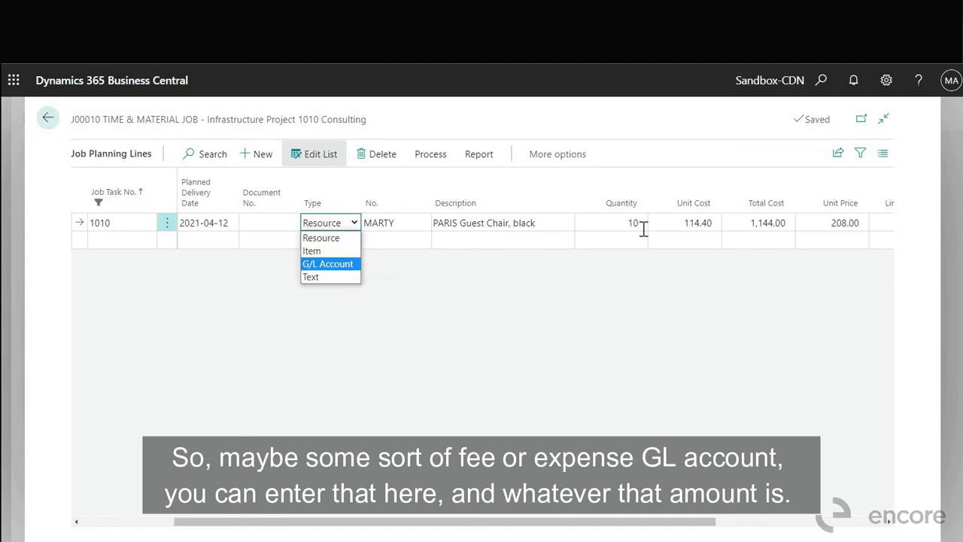
click(511, 320)
drag(367, 529, 193, 510)
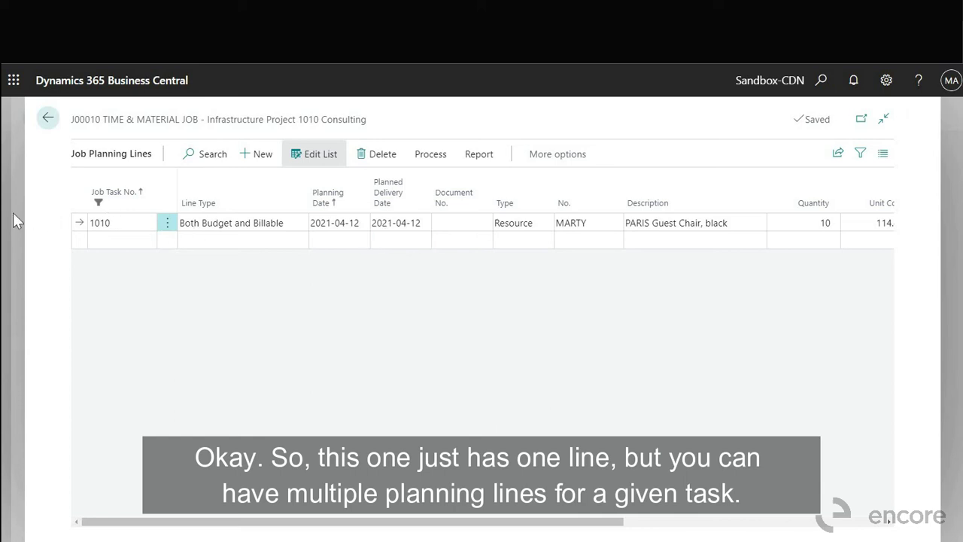
- Return to the J00010 job card and re-check task 1010's budget planning lines
key(Escape)
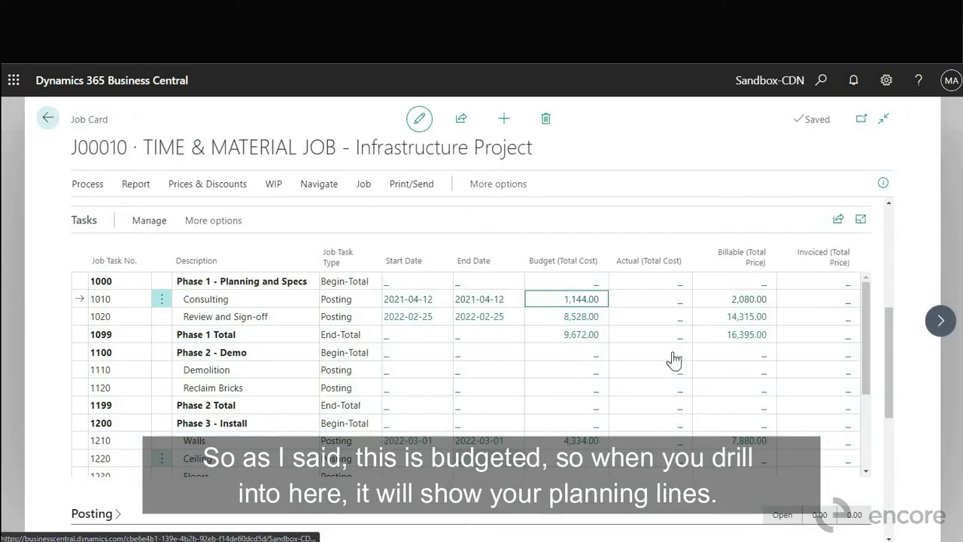
click(583, 300)
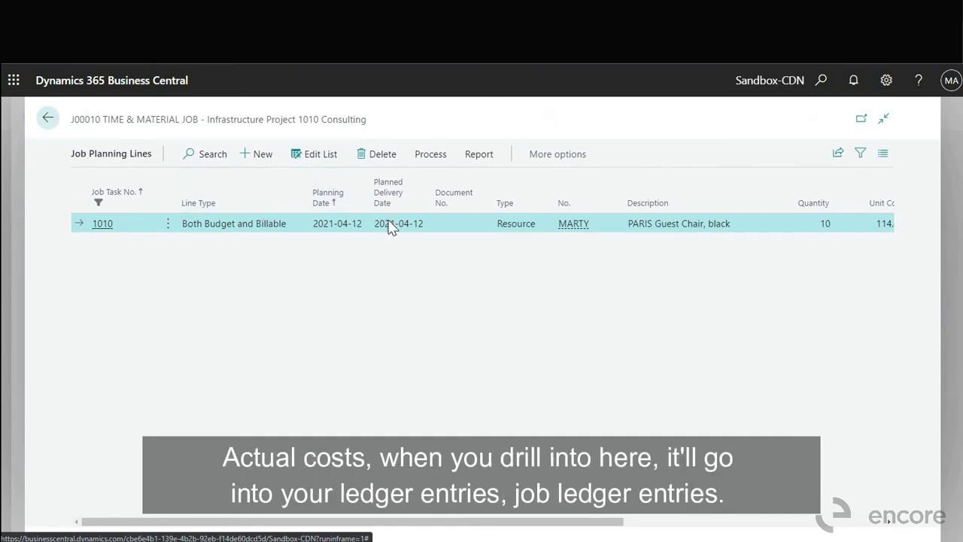
key(Escape)
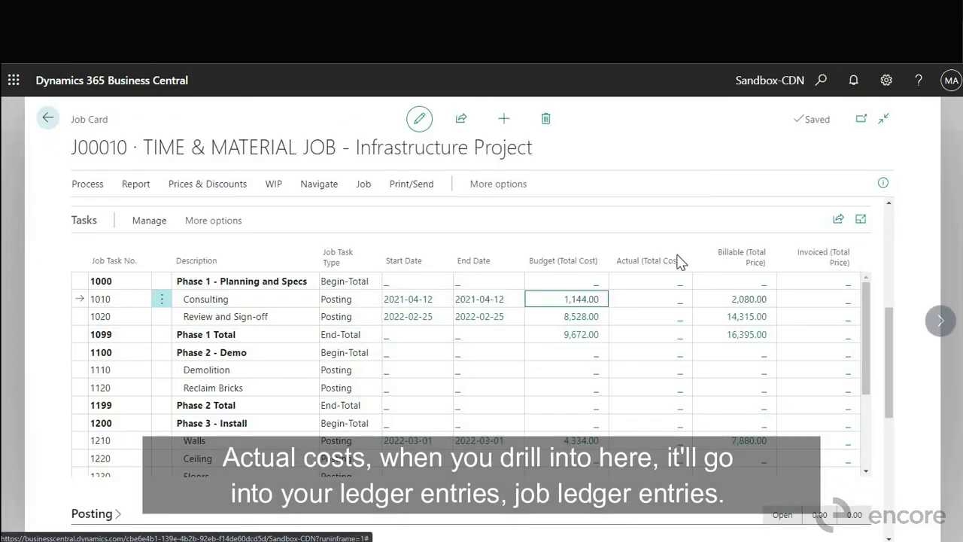
- Check task 1010's actual cost ledger entries, which are empty, then return to the job card
click(677, 307)
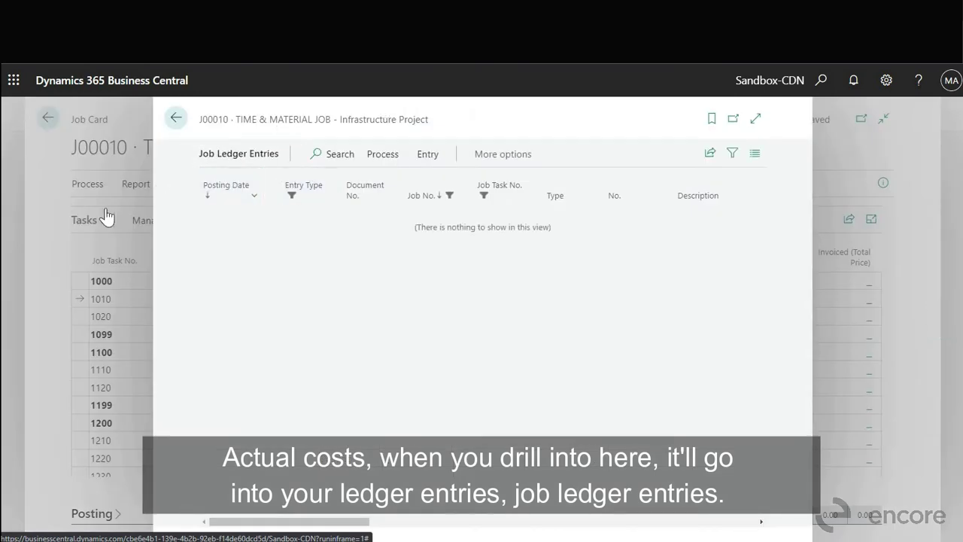
key(Escape)
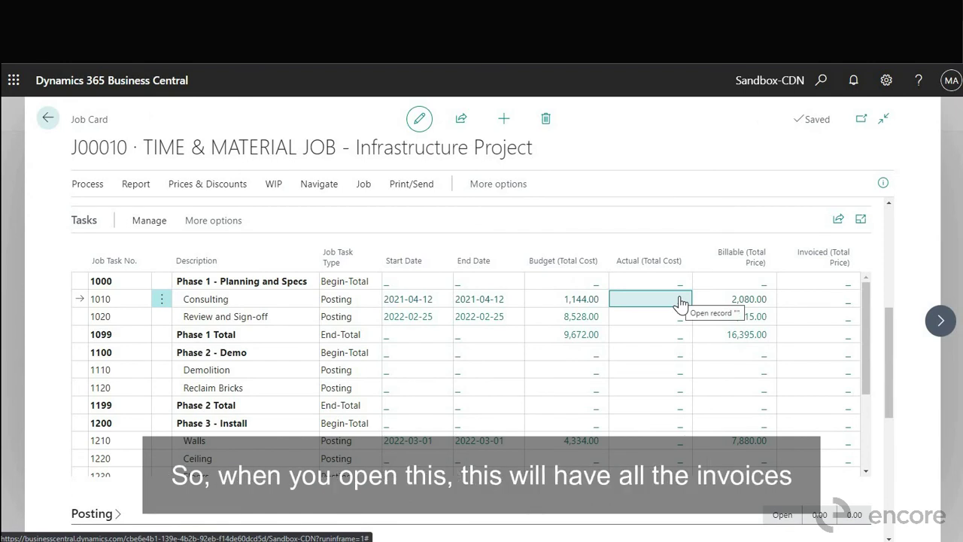
click(611, 302)
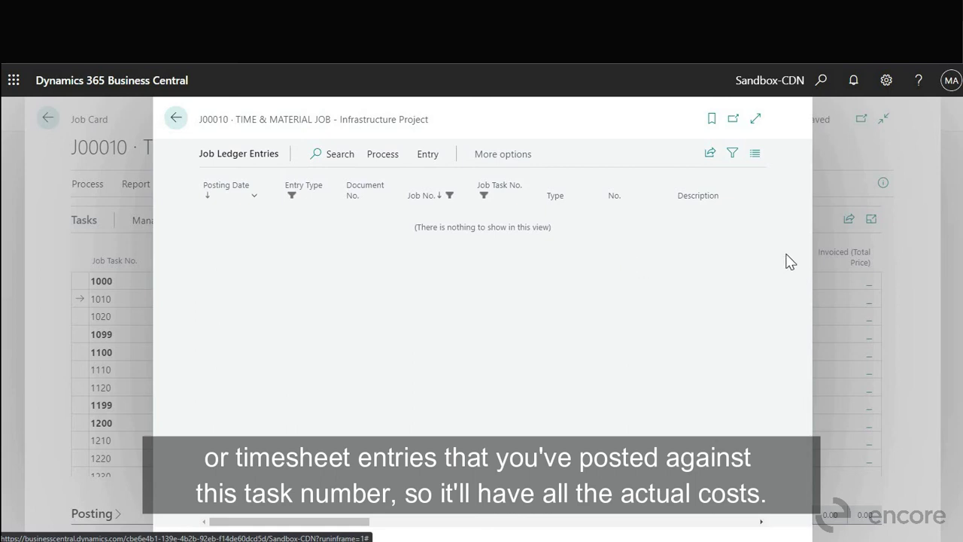
click(795, 318)
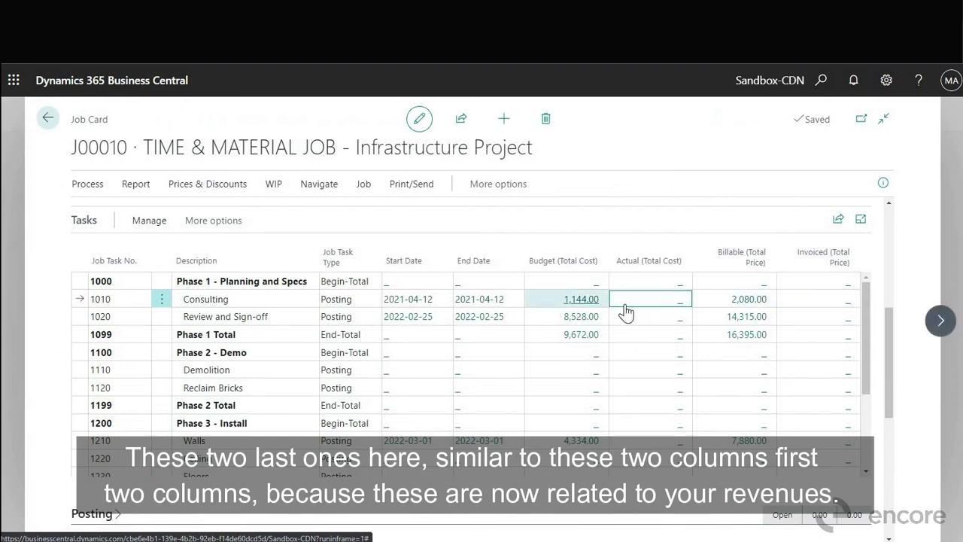
- Check task 1010's billable planning lines and its empty invoiced-price ledger entries
click(753, 301)
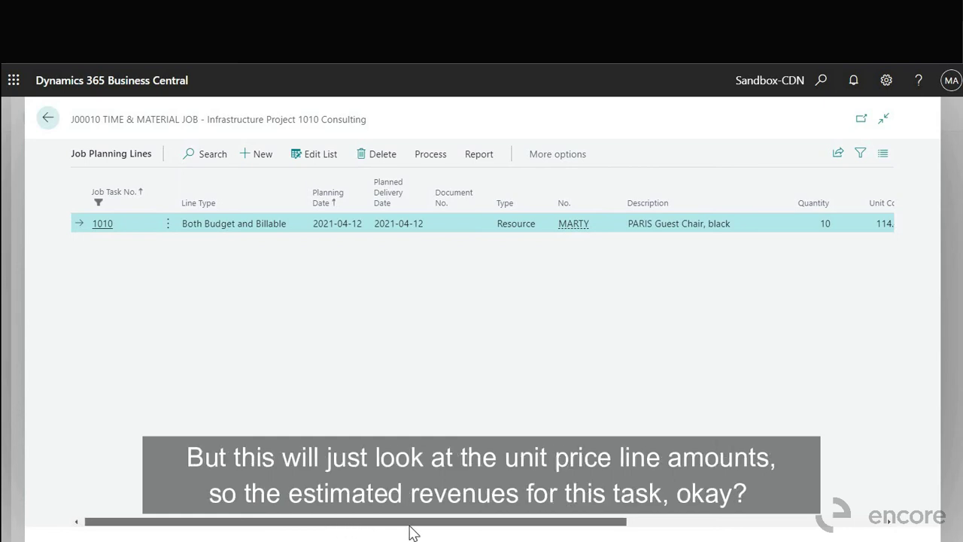
drag(431, 526, 664, 528)
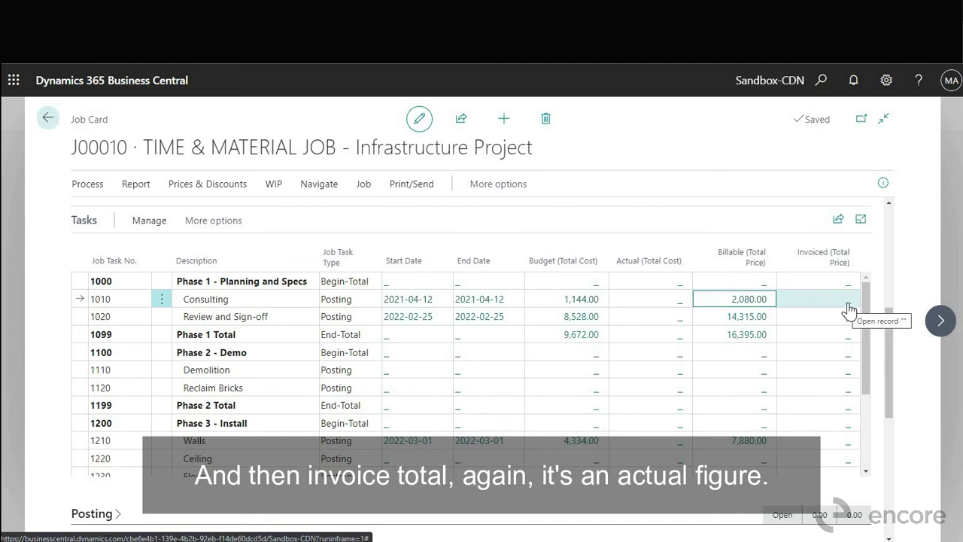
click(849, 310)
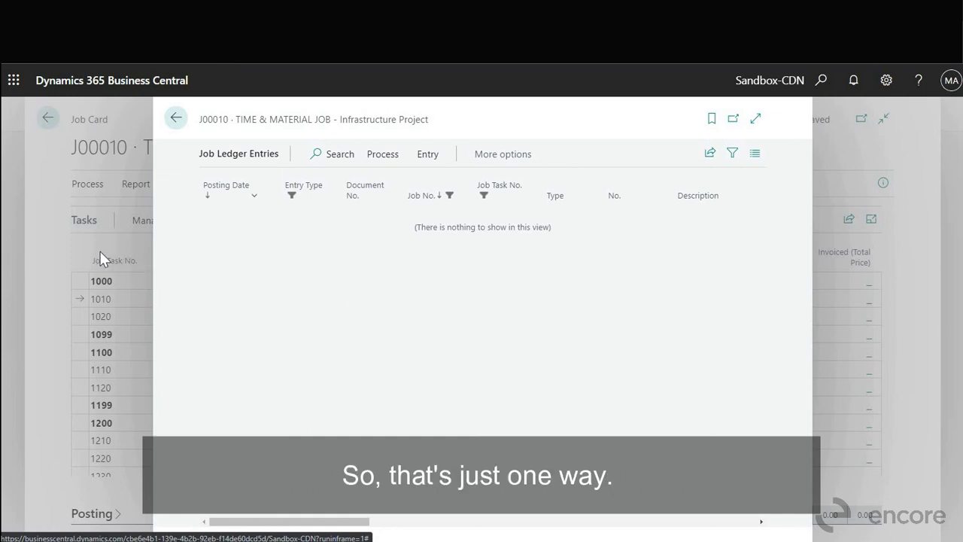
click(121, 256)
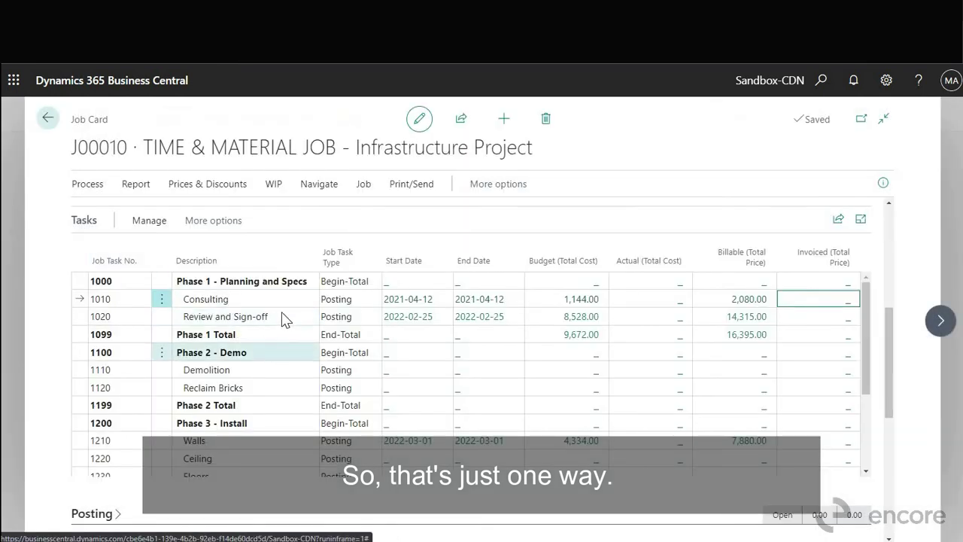
scroll(291, 378, down, 2)
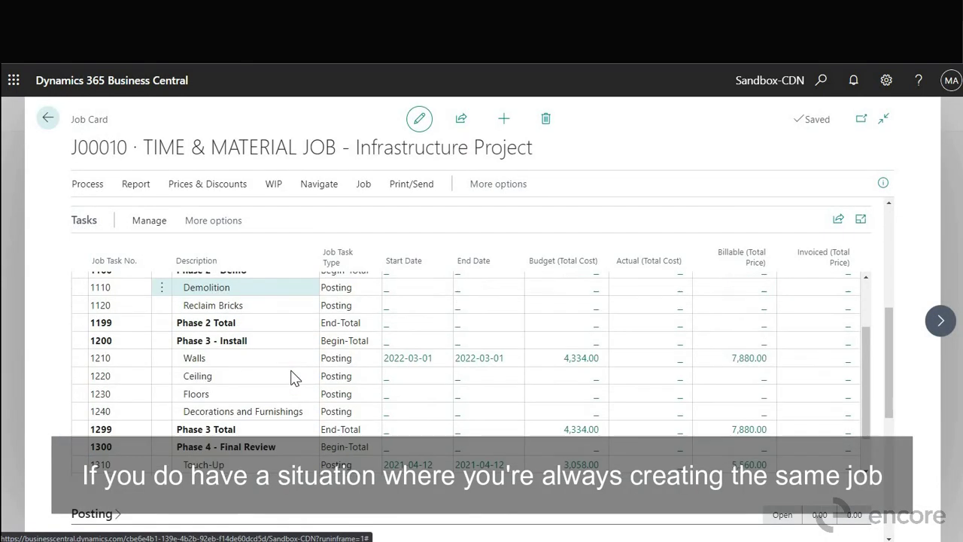
scroll(294, 378, up, 2)
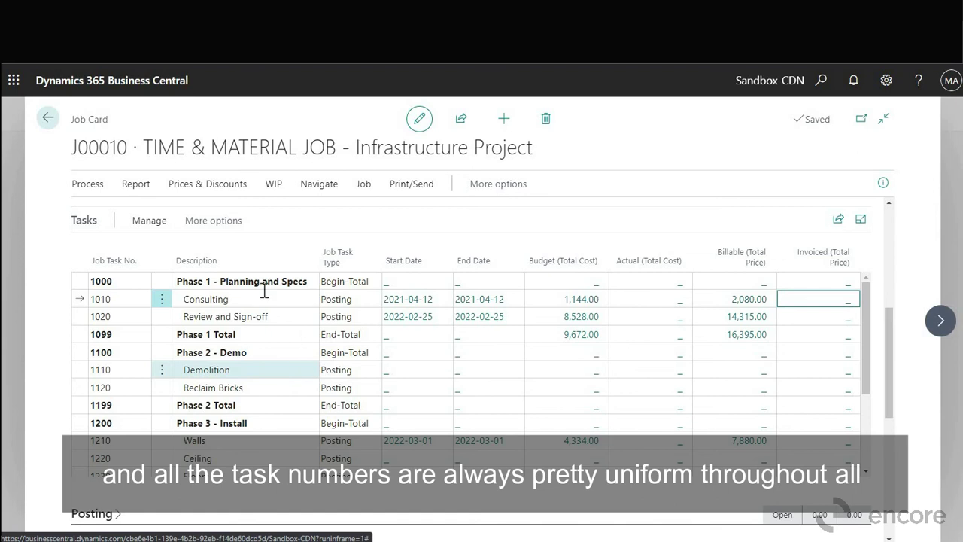
click(91, 186)
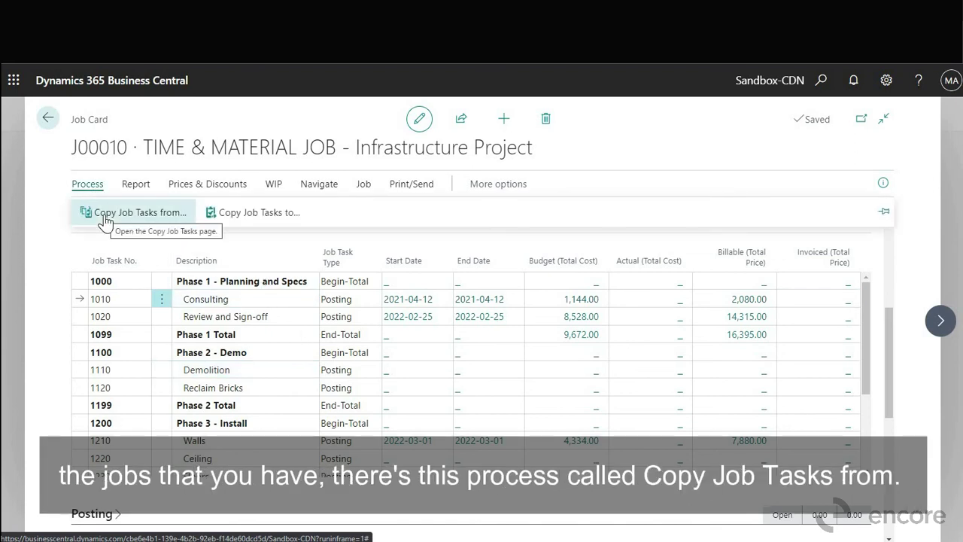
click(106, 215)
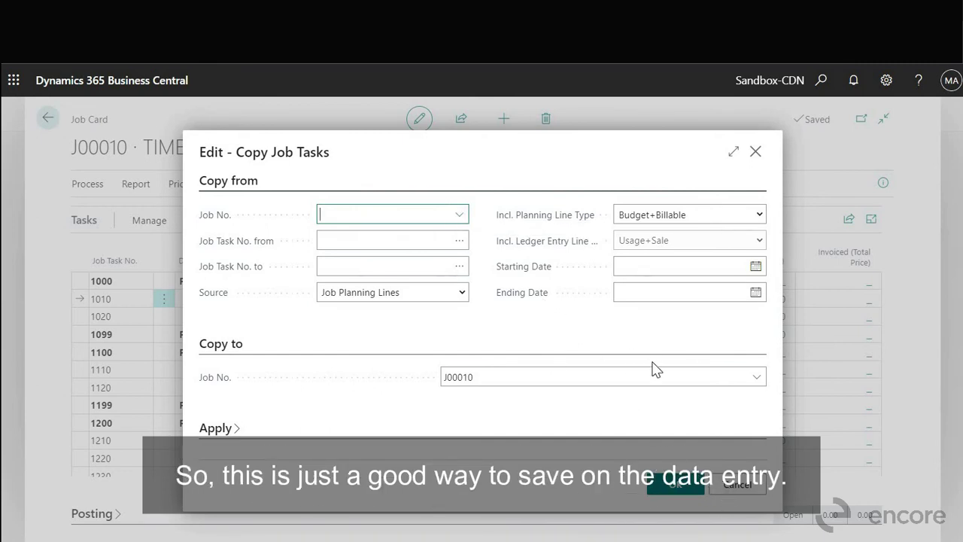
click(742, 488)
- Highlight TIME & MATERIAL JOB in J00010's title, then go back to the Jobs list
scroll(664, 253, up, 3)
scroll(75, 243, up, 2)
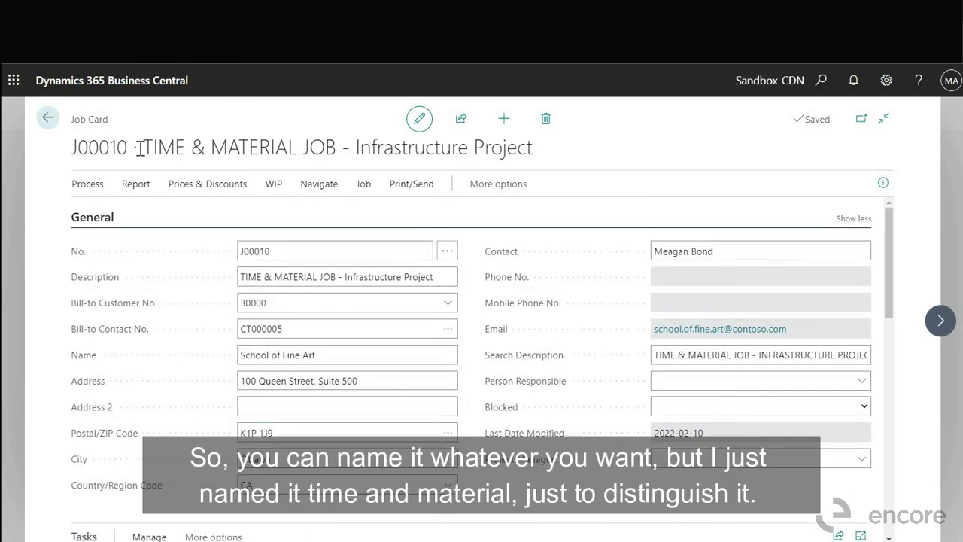
drag(143, 148, 337, 148)
click(447, 194)
scroll(639, 334, down, 5)
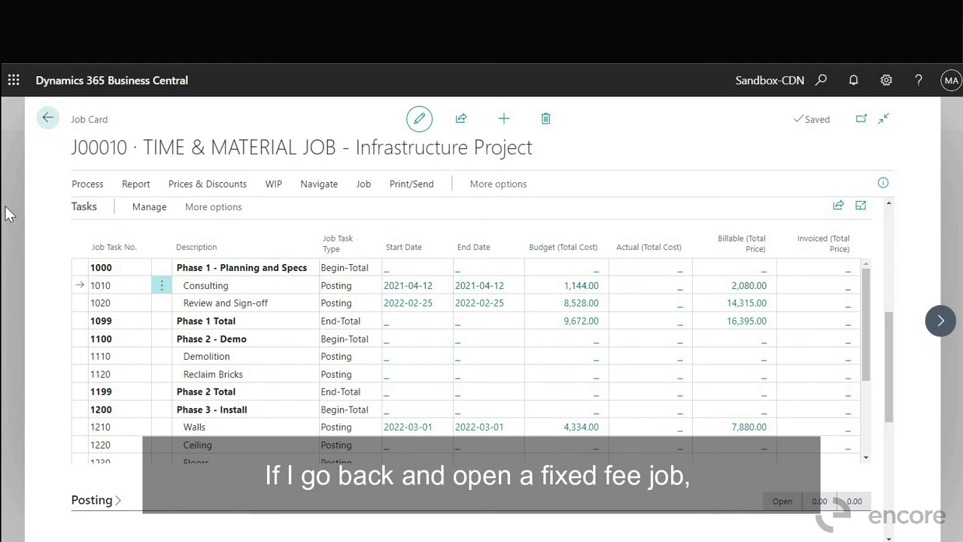
key(Escape)
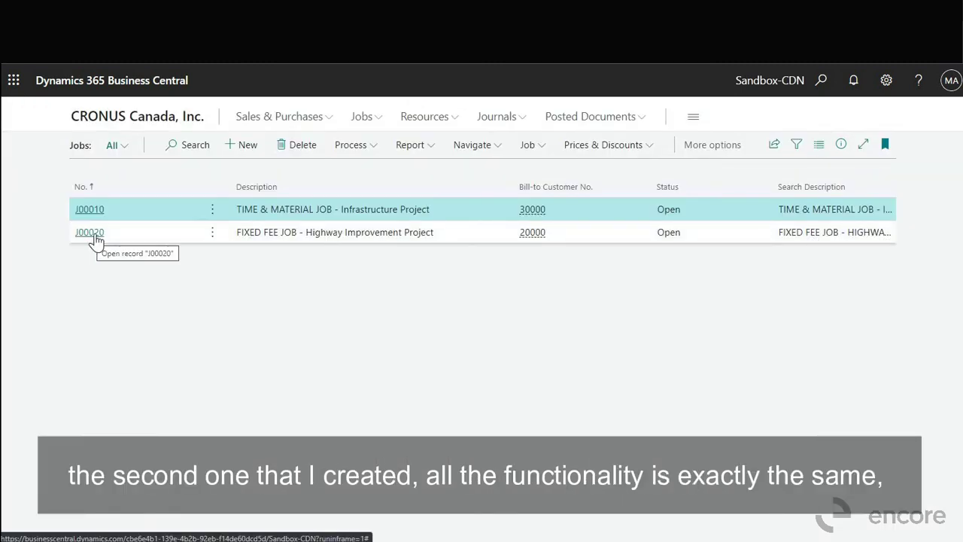
- Open fixed-fee job J00020's card and drill into Consulting's 1,529.00 budget cost
click(95, 236)
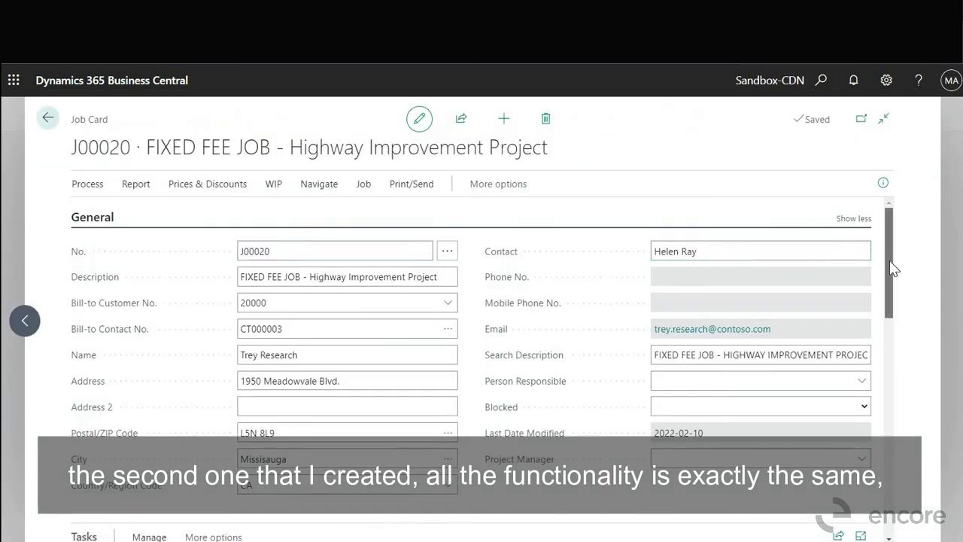
scroll(889, 266, down, 4)
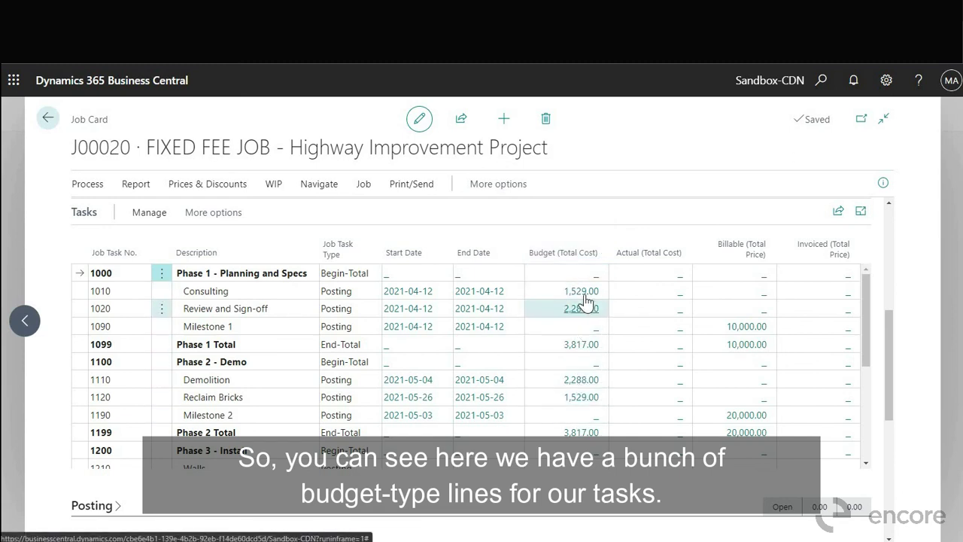
click(580, 291)
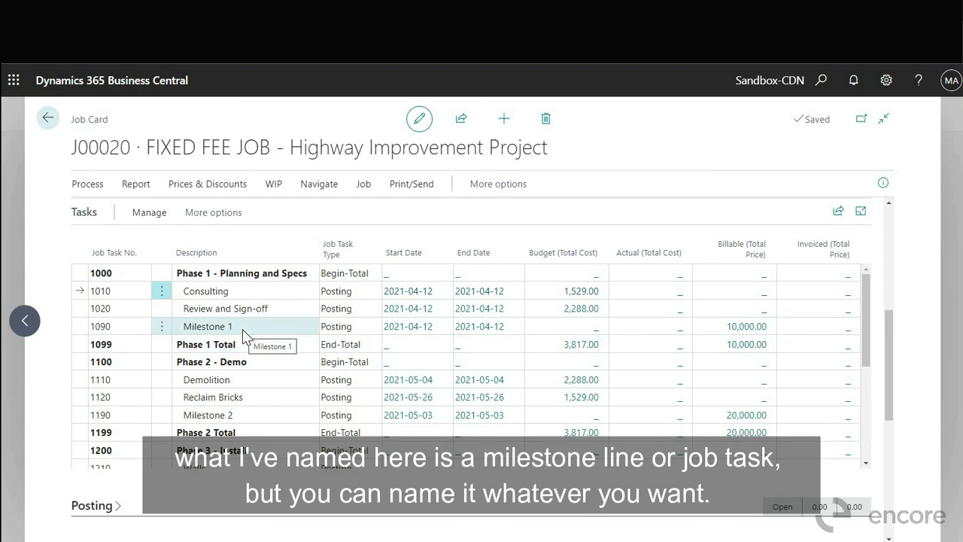
scroll(242, 336, down, 2)
scroll(241, 335, up, 2)
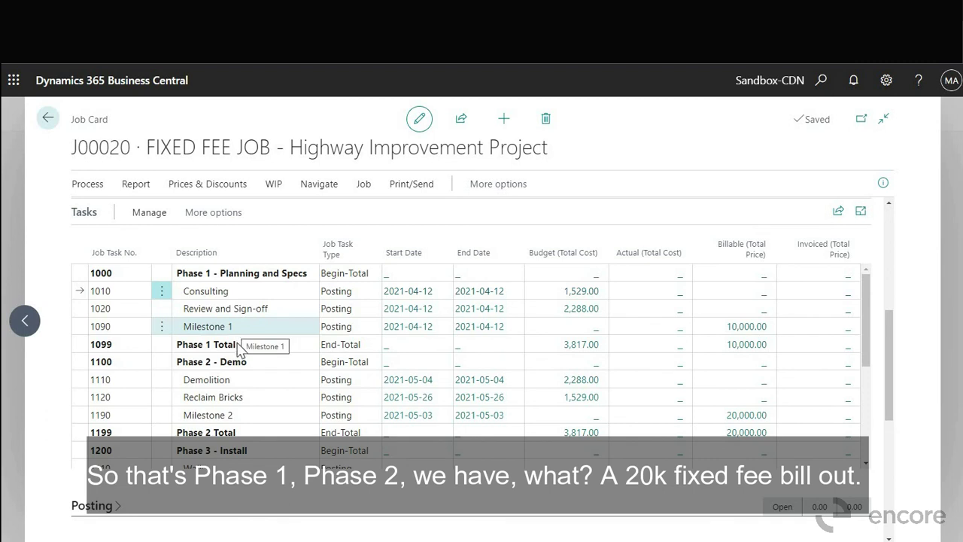
scroll(247, 335, down, 1)
scroll(247, 335, down, 1)
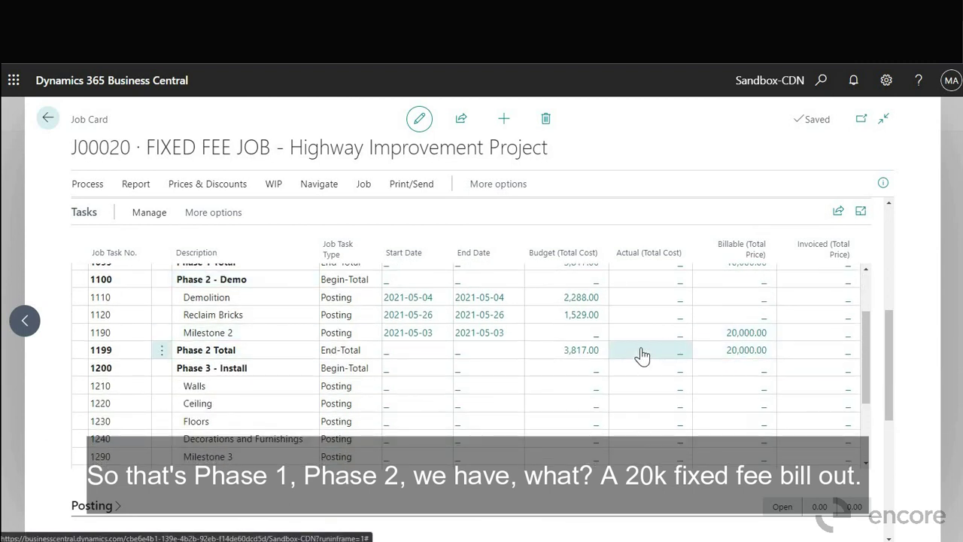
scroll(642, 355, down, 1)
scroll(642, 355, down, 2)
scroll(642, 355, down, 1)
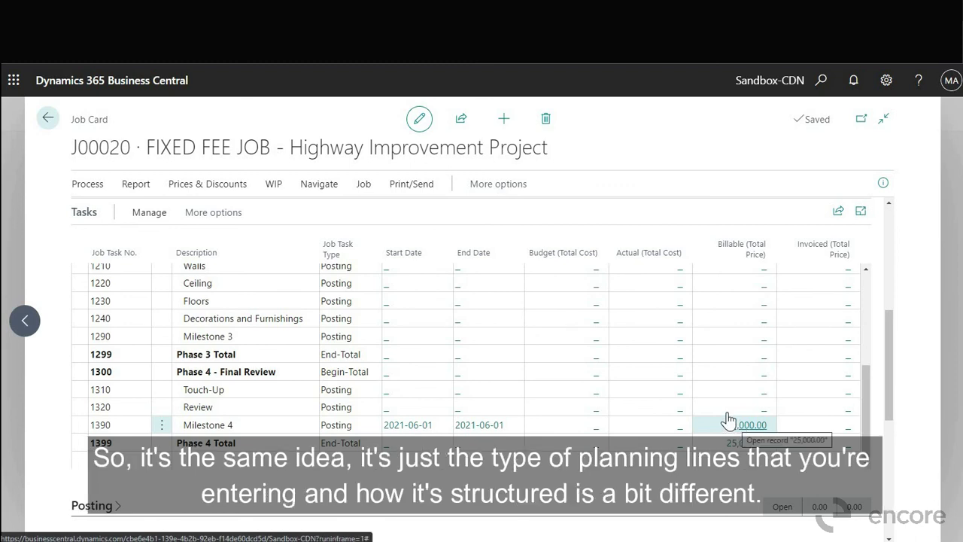
scroll(732, 421, up, 5)
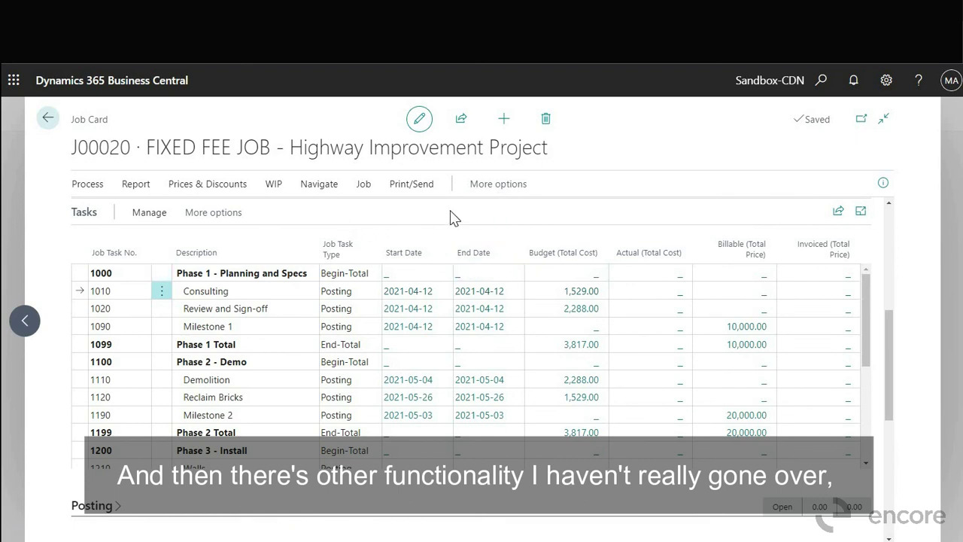
drag(887, 335, 888, 268)
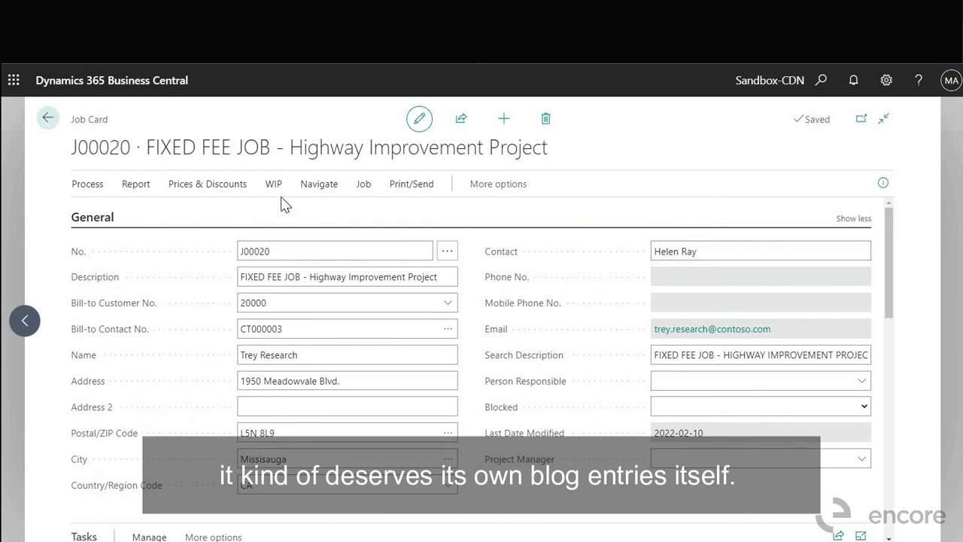
click(234, 190)
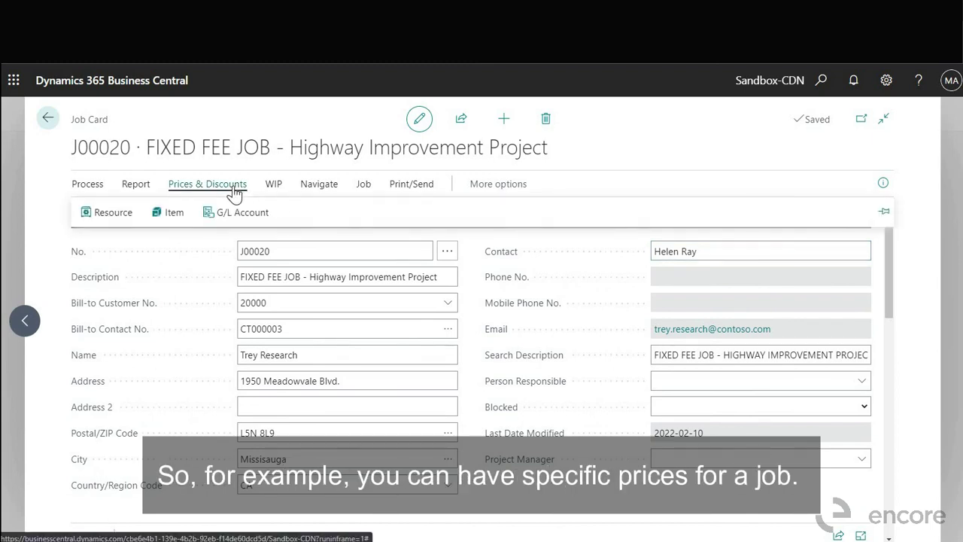
click(234, 190)
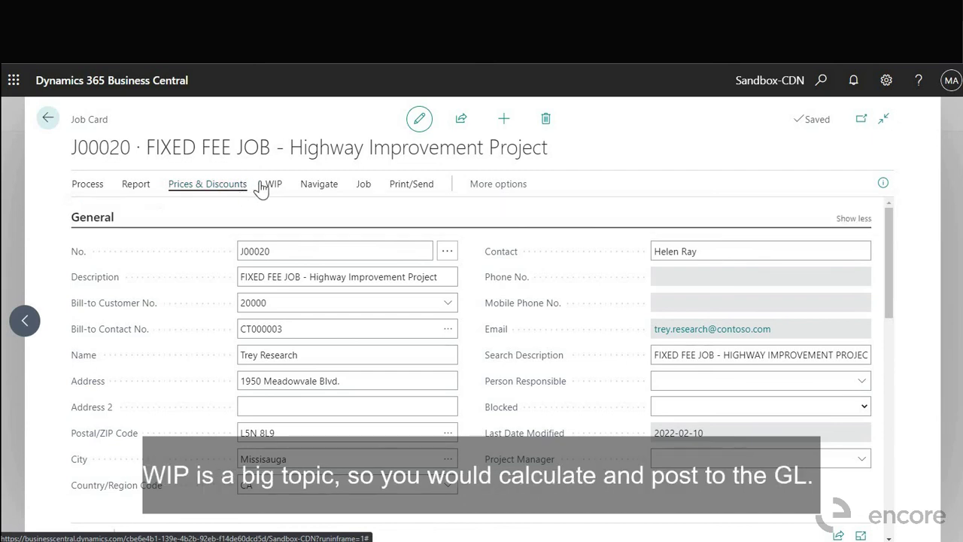
click(271, 188)
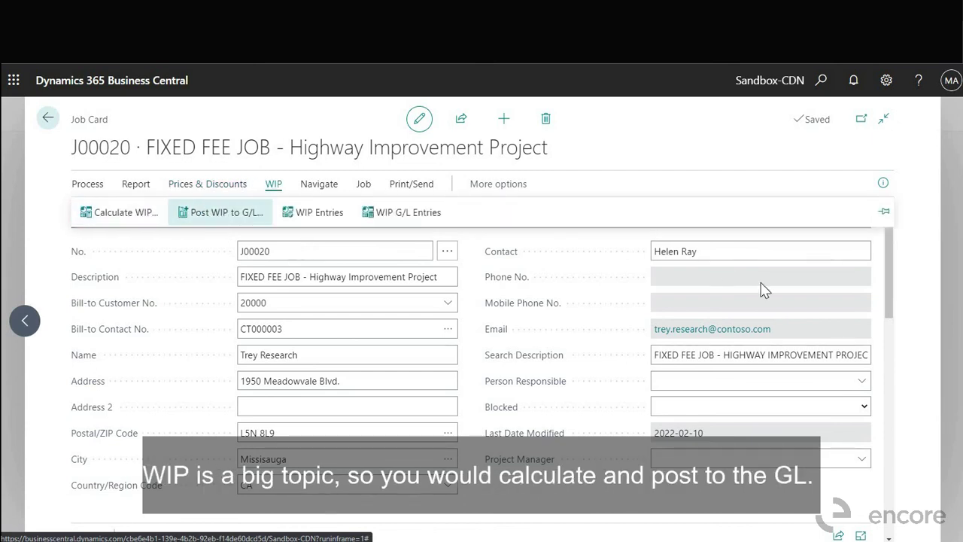
click(527, 222)
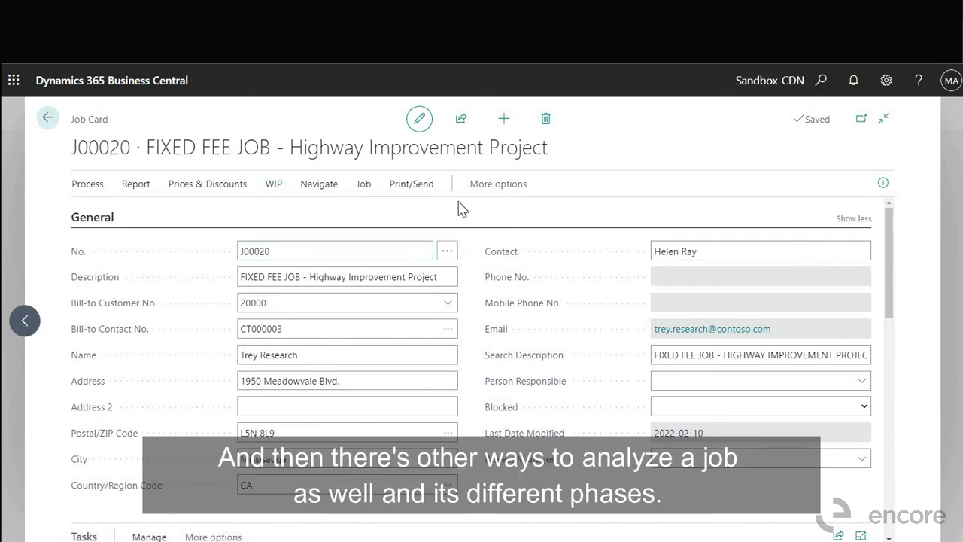